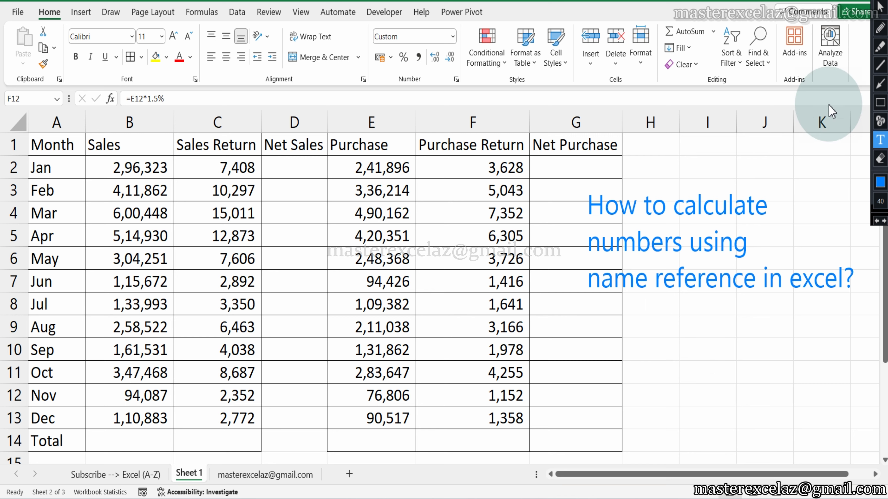
Annotate the screen: box the title callout, draw an arrow to May's sales, then clear annotations
click(880, 102)
click(617, 163)
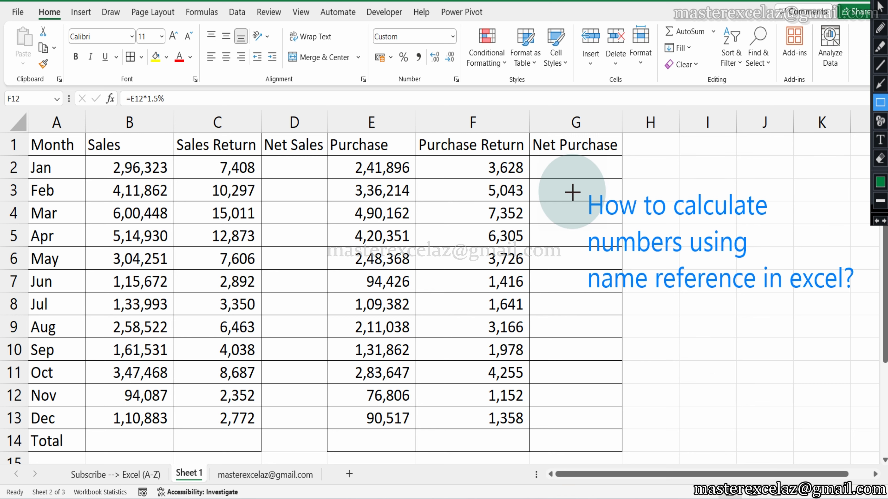
drag(575, 190, 863, 305)
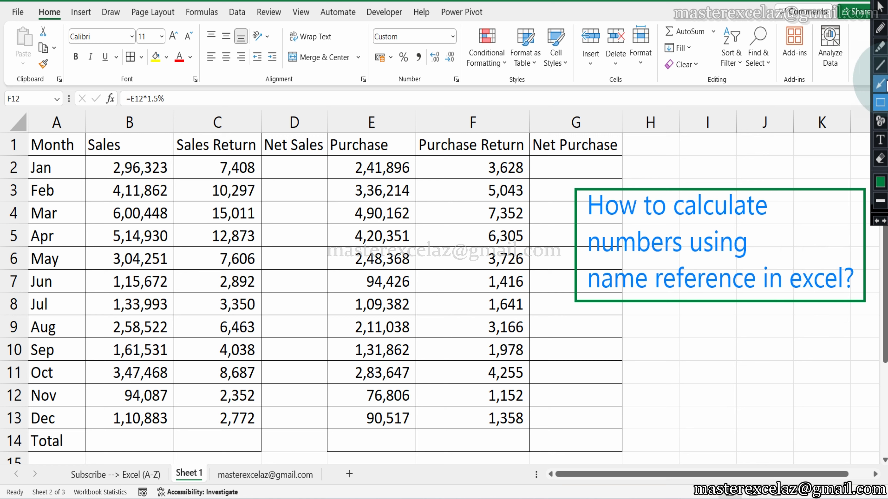
click(880, 84)
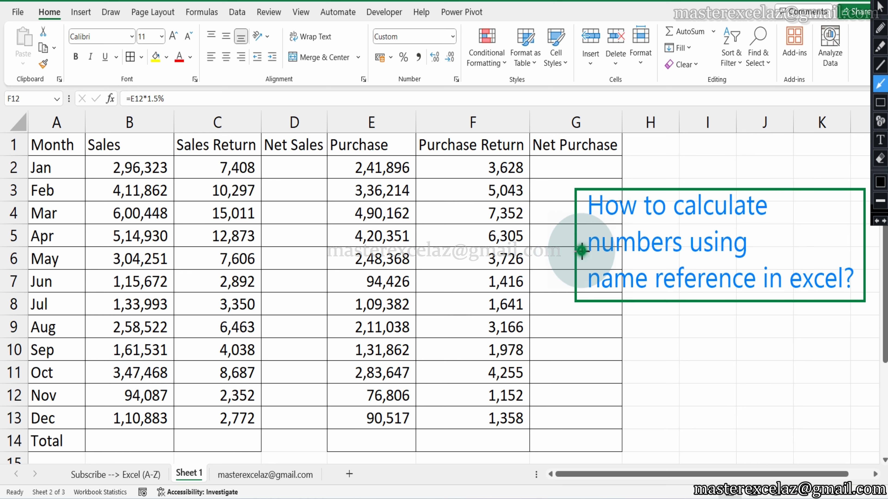
drag(581, 250, 175, 263)
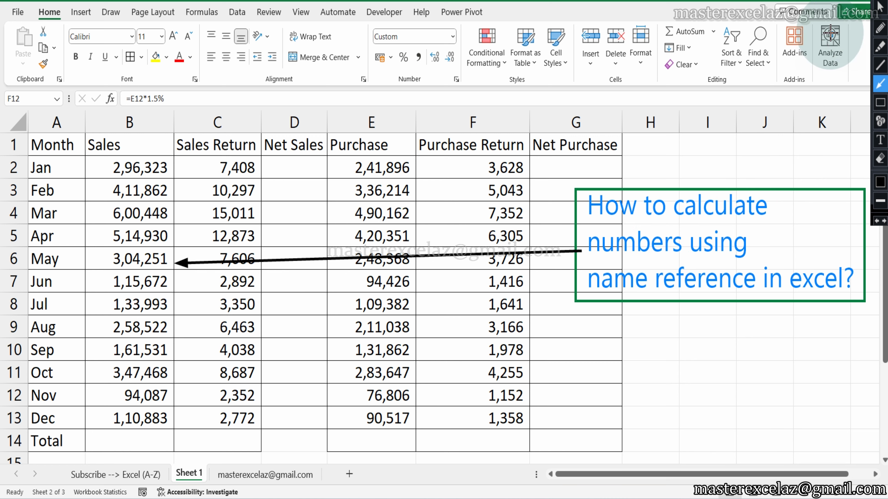
click(880, 4)
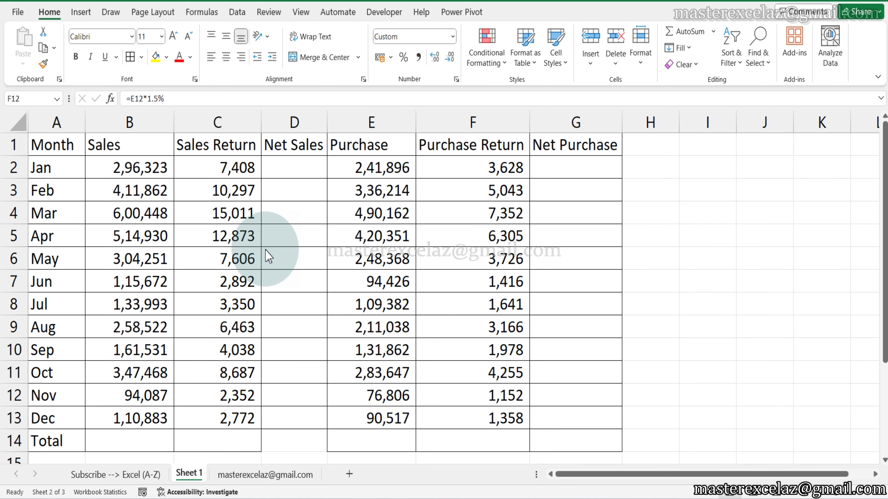
Name the Sales range B2:B13 'sales' and select Sales Return C2:C13 to name it
click(130, 171)
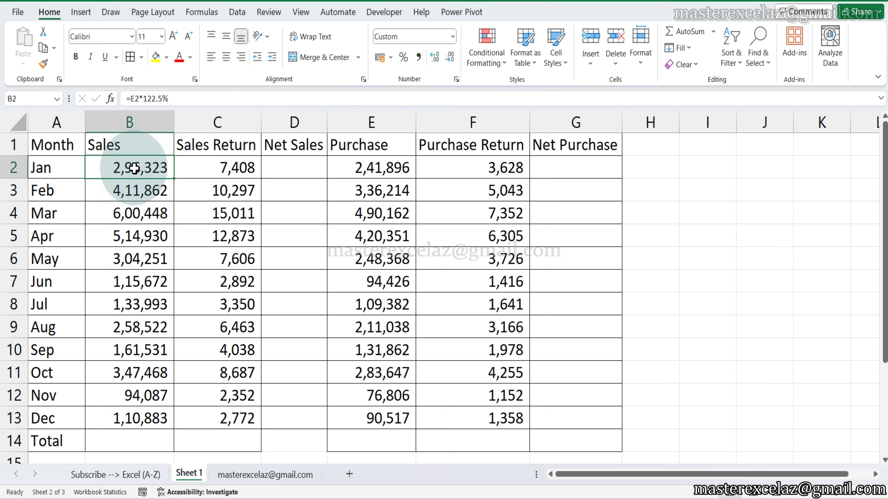
drag(130, 171, 127, 418)
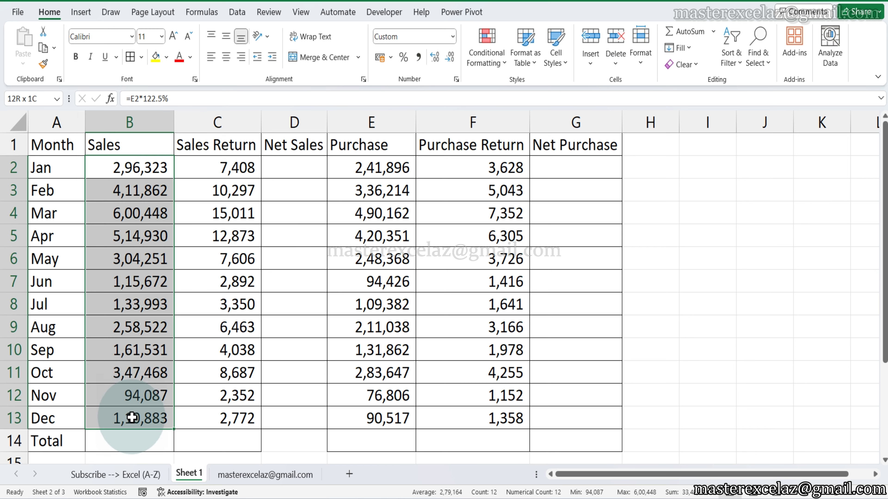
click(32, 99)
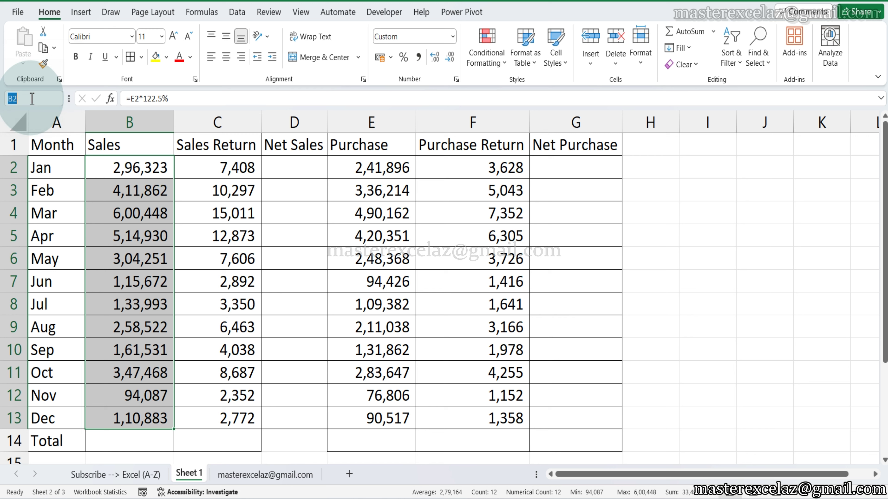
text(sales)
key(Return)
click(210, 233)
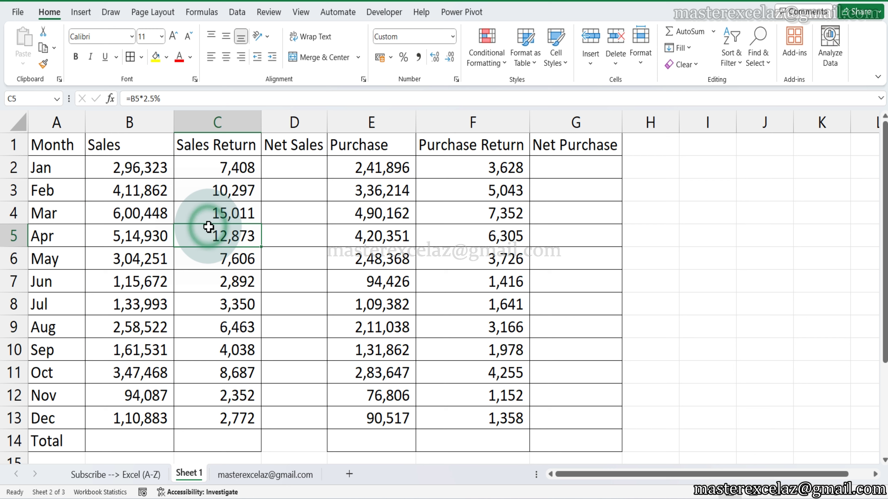
drag(205, 169, 224, 418)
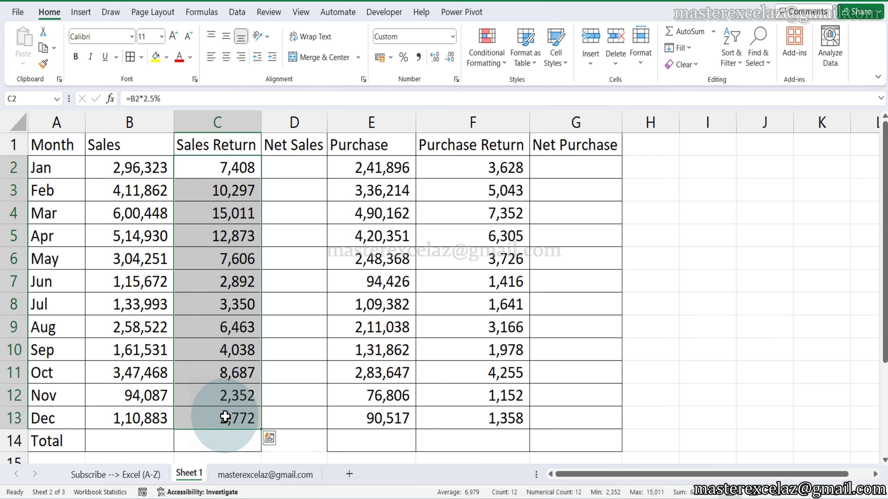
click(37, 101)
text(SR)
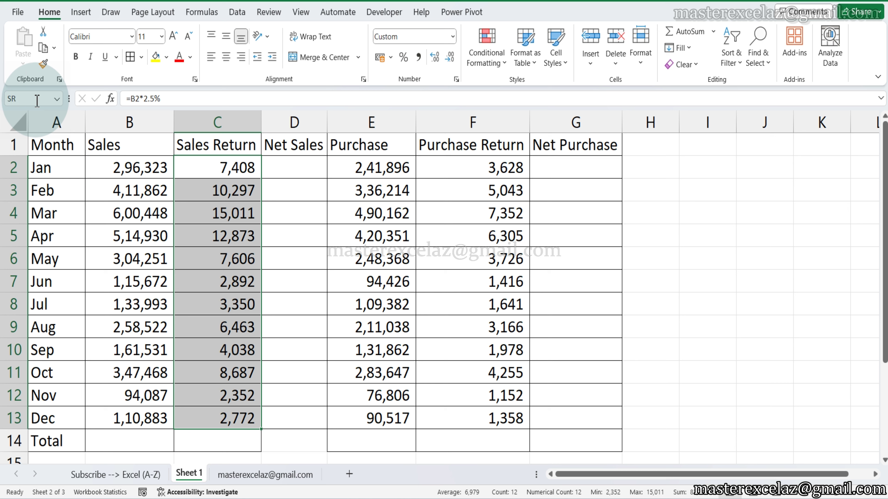
Name the Purchase values E2:E13 'purchase' via the Name Box
click(373, 374)
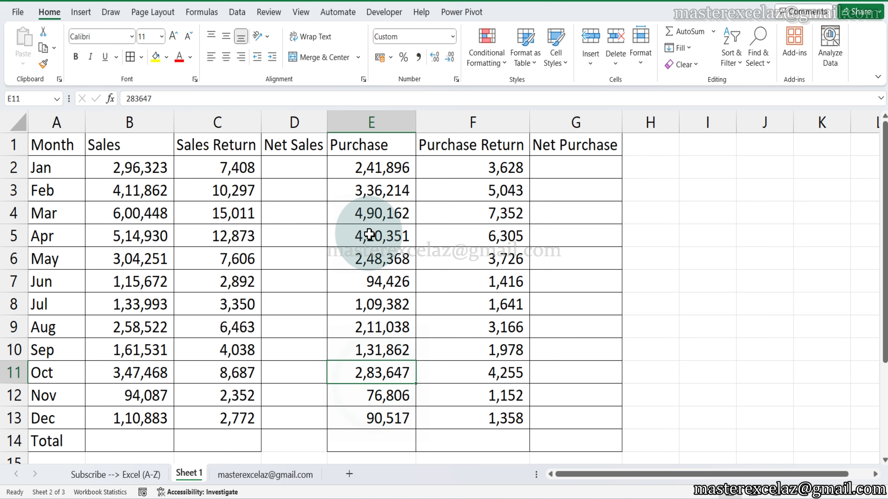
drag(376, 171, 394, 411)
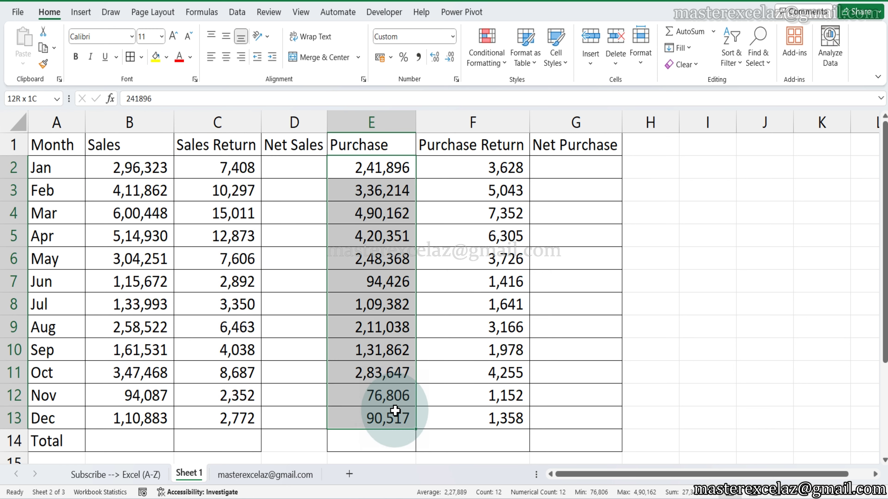
click(31, 98)
text(SR)
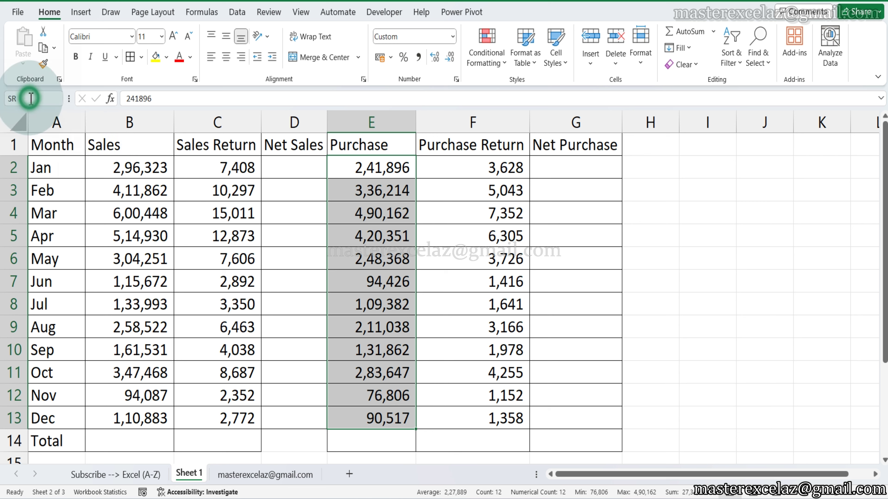
click(30, 98)
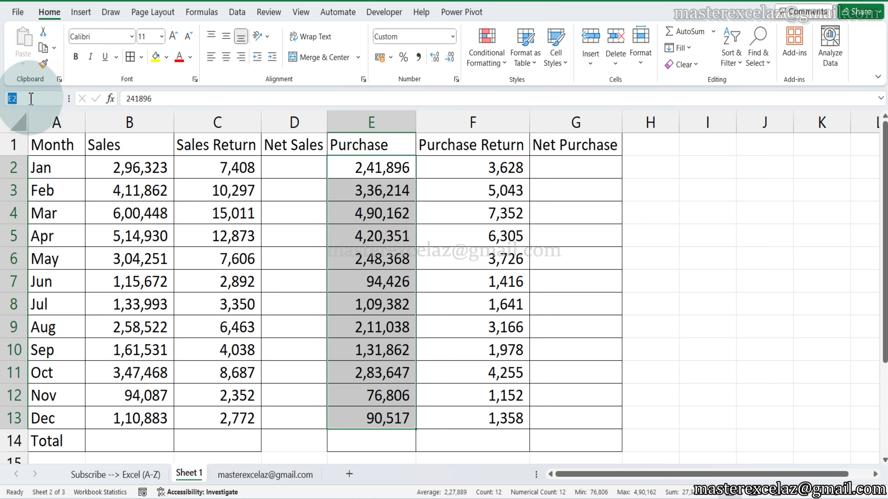
text(purchase)
key(Return)
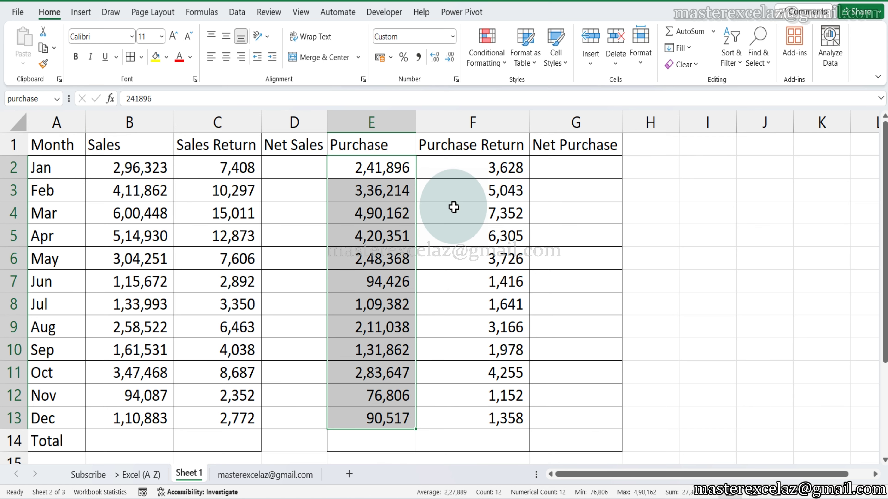
Select Purchase Return F2:F13 and enter the name PR
drag(475, 172, 474, 418)
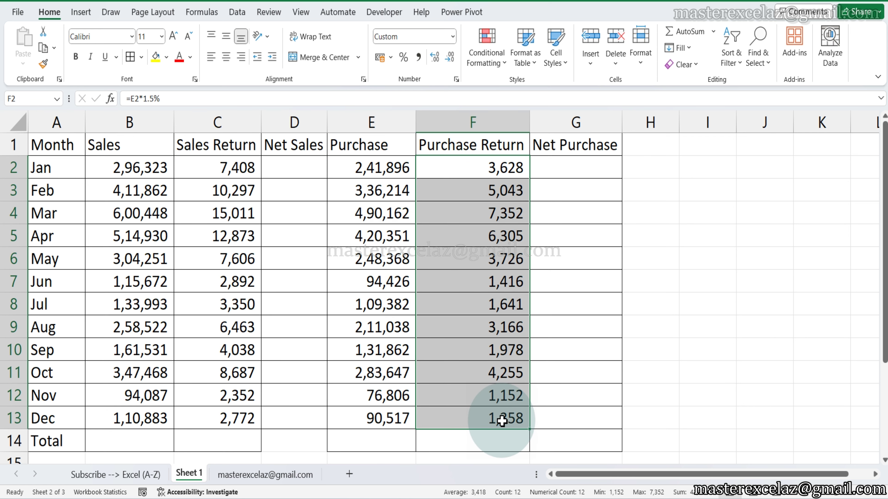
click(28, 98)
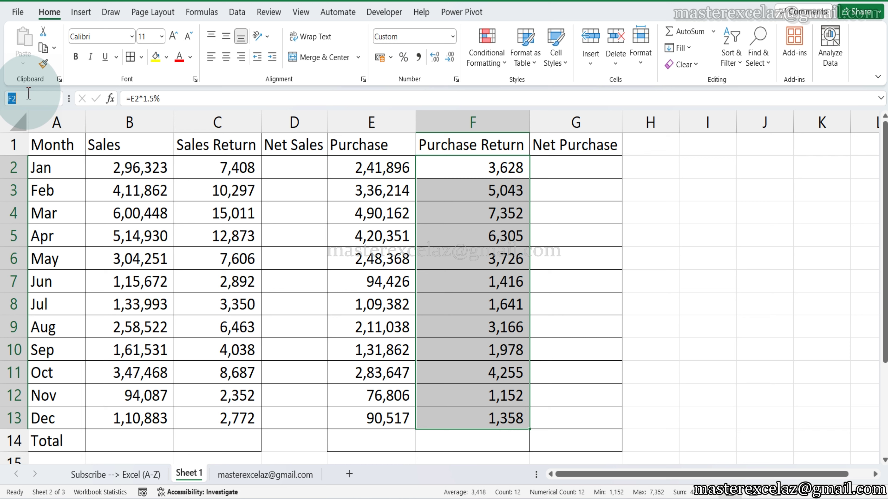
text(PR)
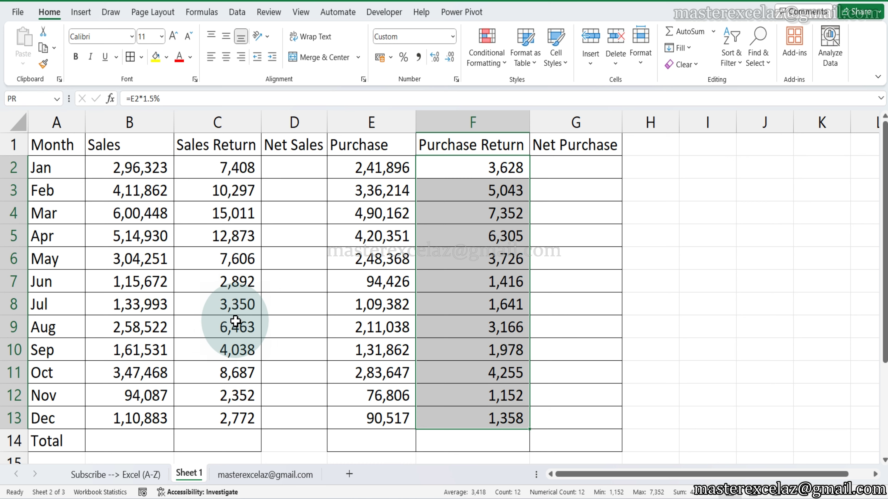
Enter =sales-SR in D2 so Net Sales fills D2:D13
click(298, 167)
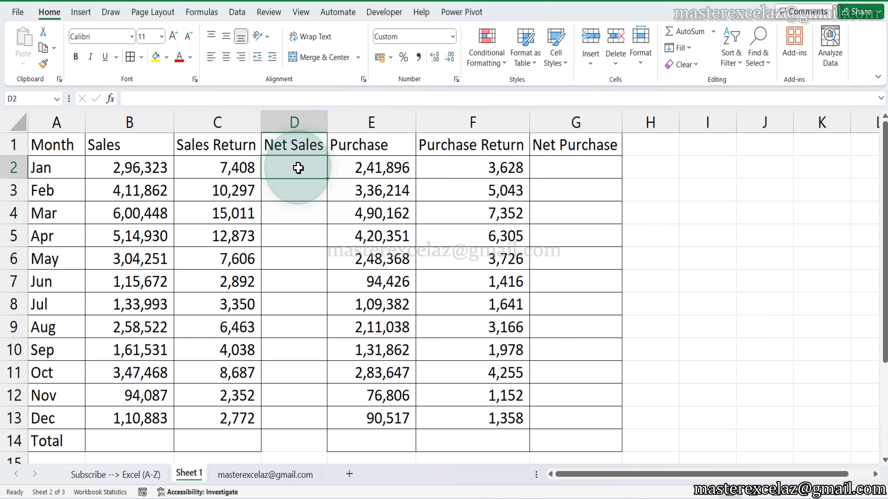
text(=sa)
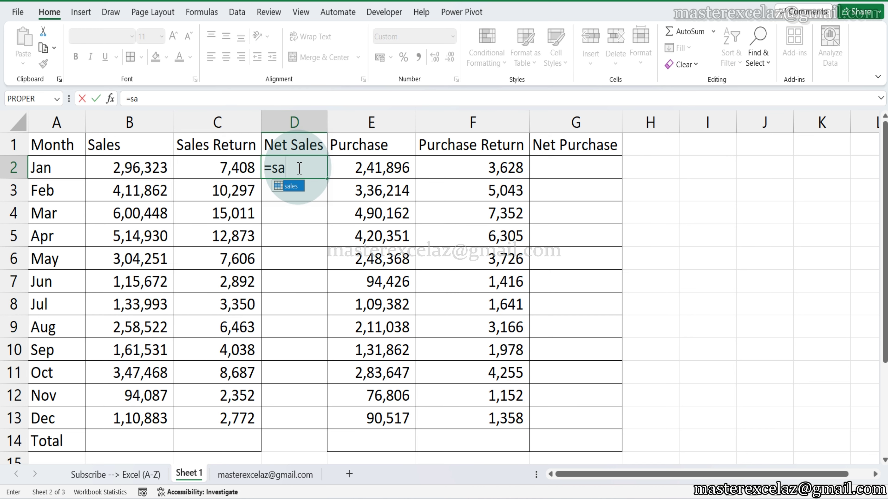
key(Tab)
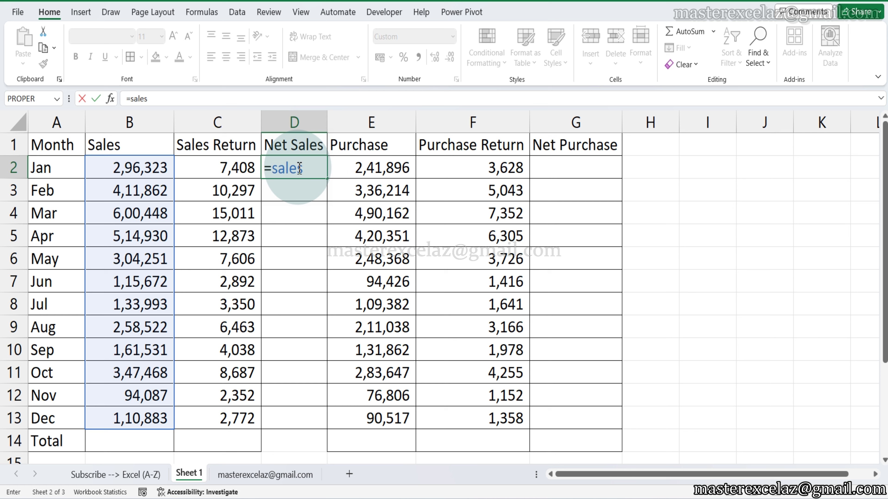
text(+sr)
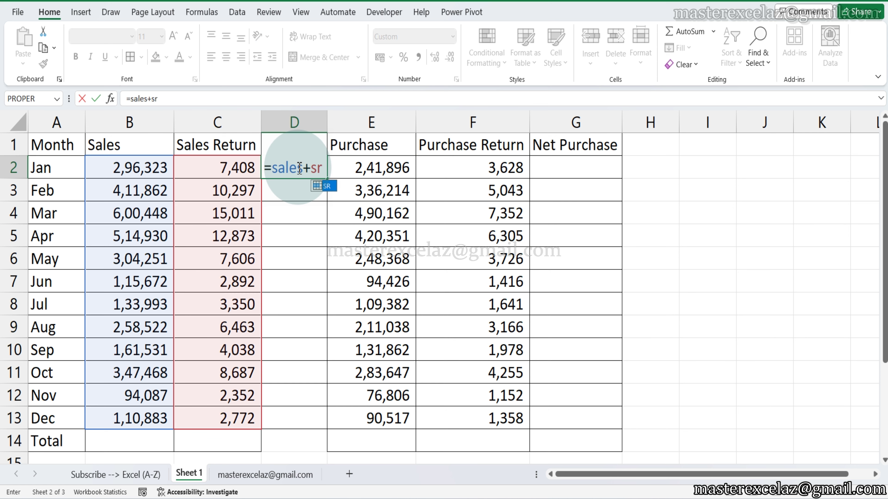
key(BackSpace)
key(BackSpace)
key(BackSpace)
text(-s)
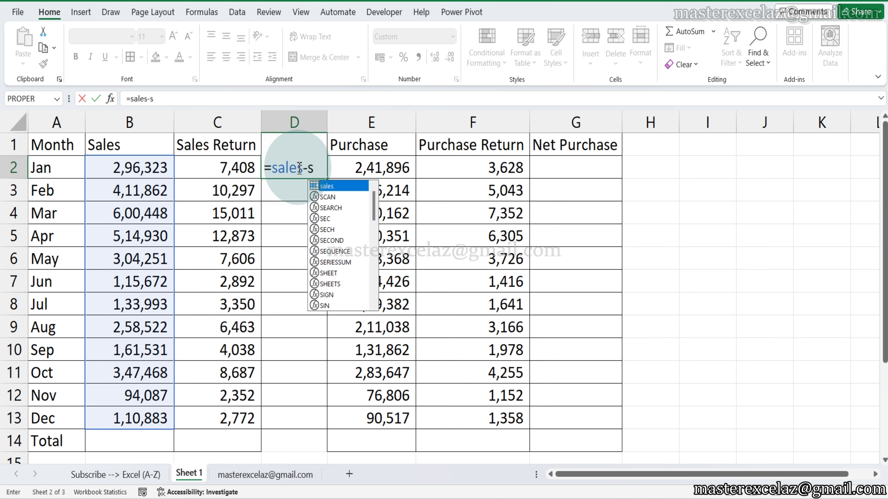
text(r)
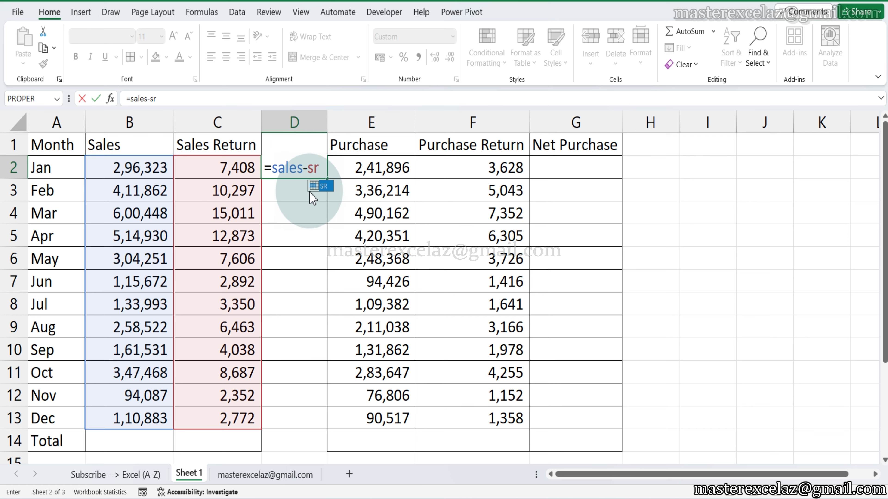
key(Return)
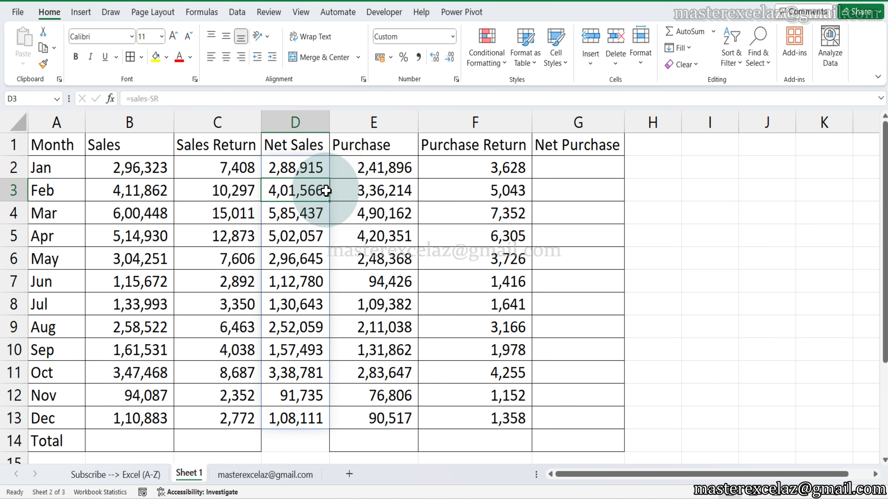
Inspect D2's formula without changing it and check February's Net Sales value
click(315, 164)
double_click(313, 166)
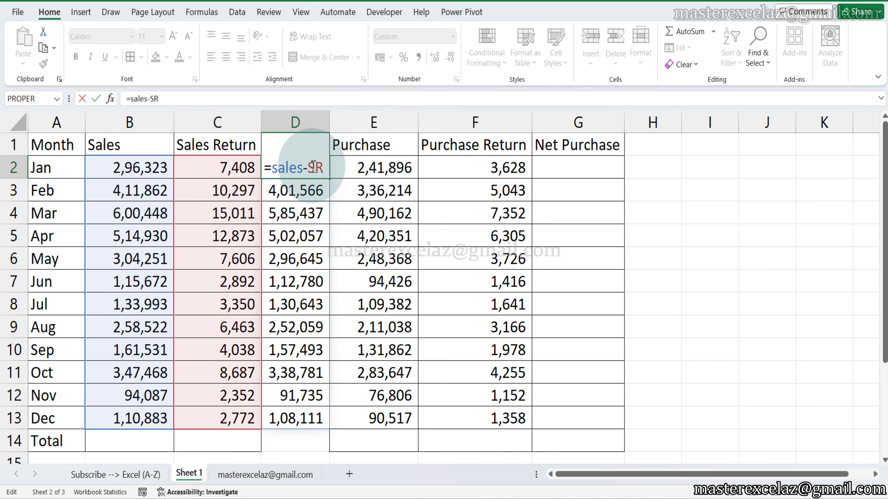
key(Escape)
click(311, 190)
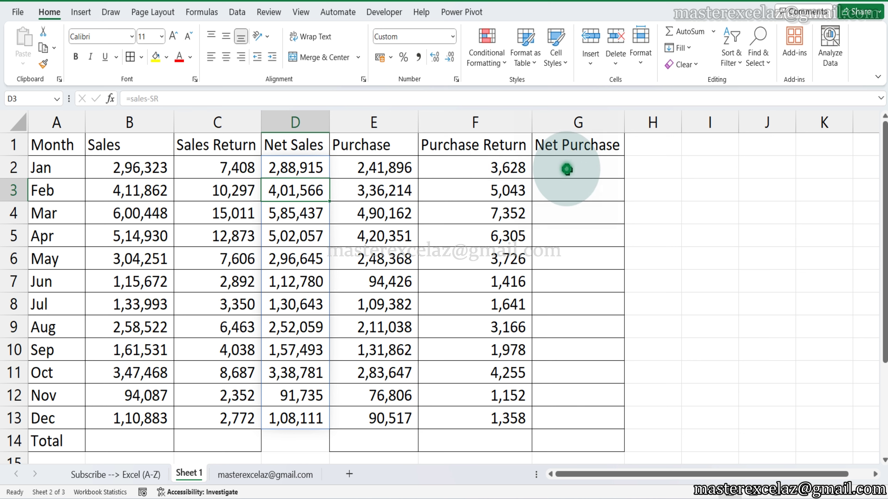
Enter =purchase-PR in G2 so Net Purchase fills G2:G13 for every month
click(567, 169)
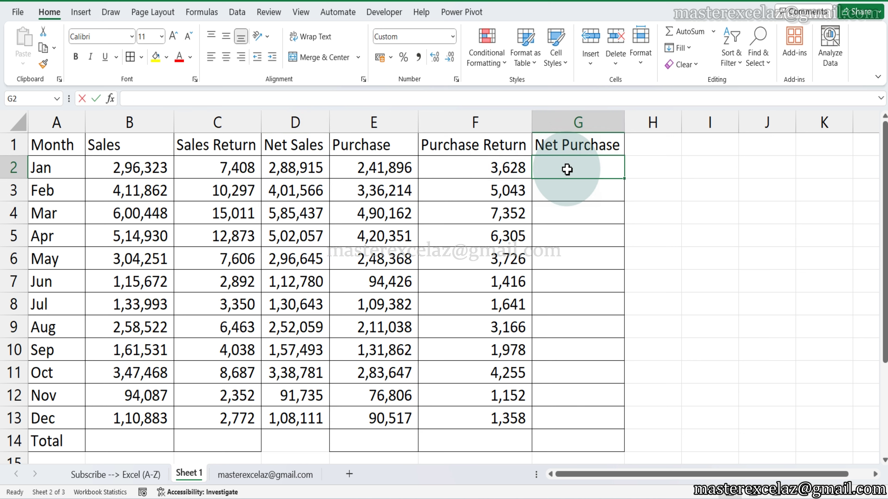
text(pur)
key(BackSpace)
key(BackSpace)
key(BackSpace)
key(BackSpace)
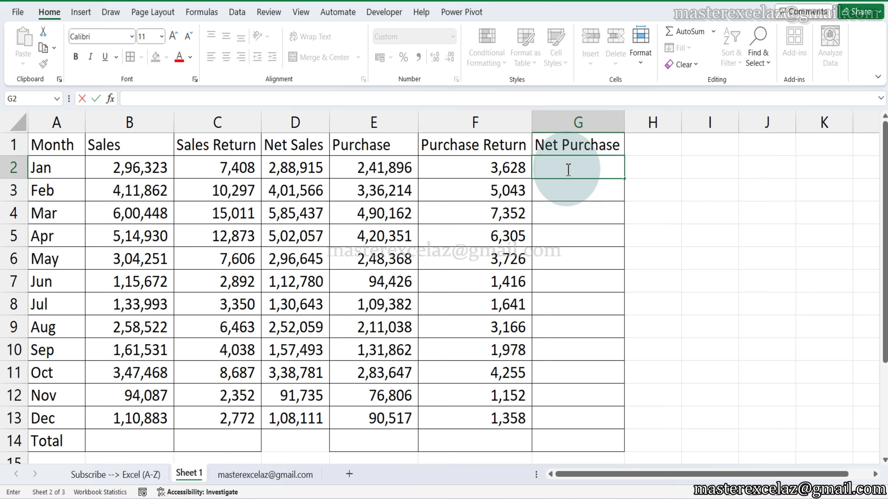
text(=pur)
key(Tab)
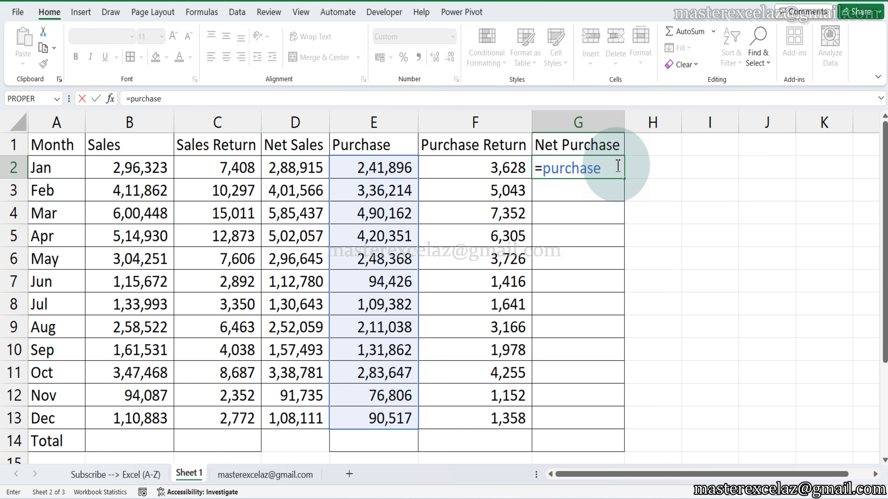
text(-pr)
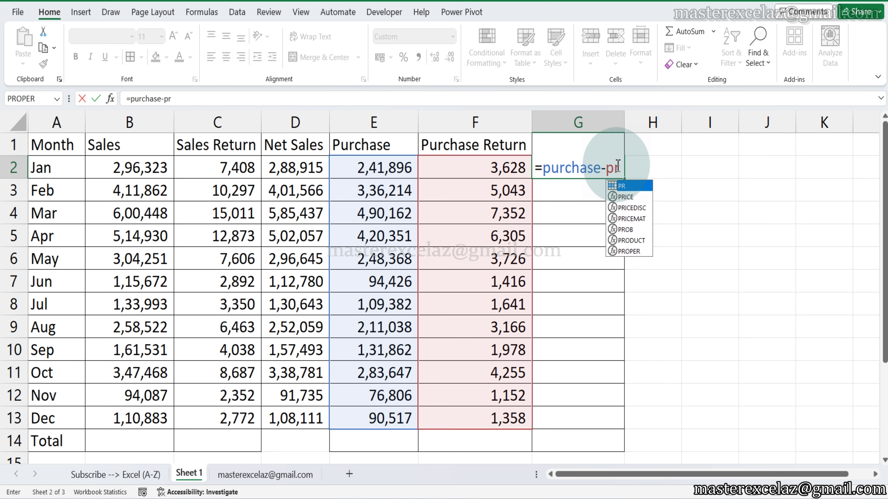
double_click(627, 186)
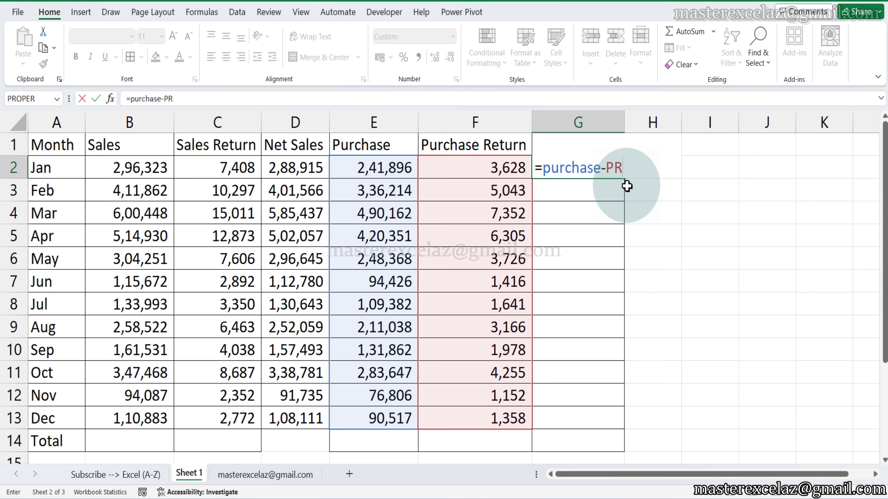
key(Return)
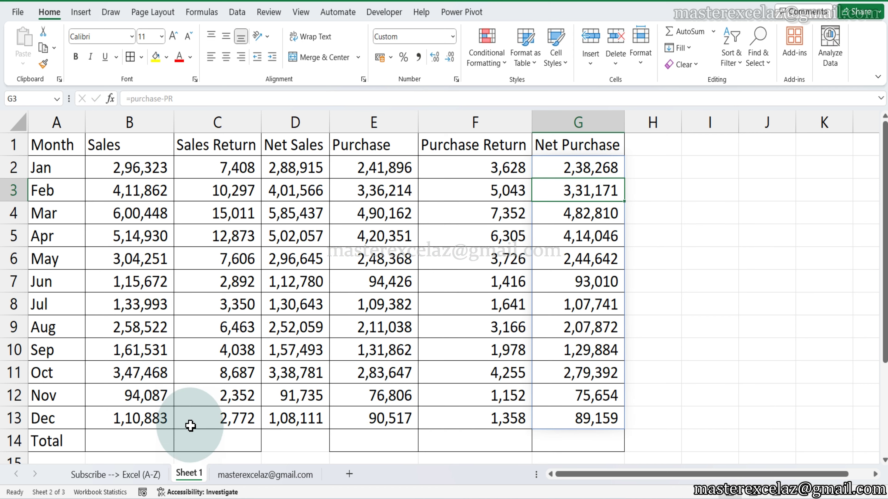
click(149, 442)
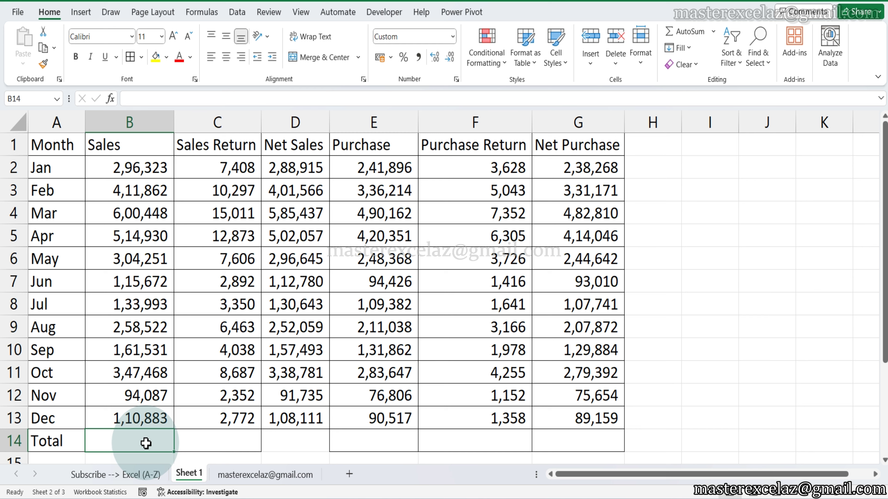
Enter =SUM(sales) in B14 for the Sales total 33,49,970
text(=)
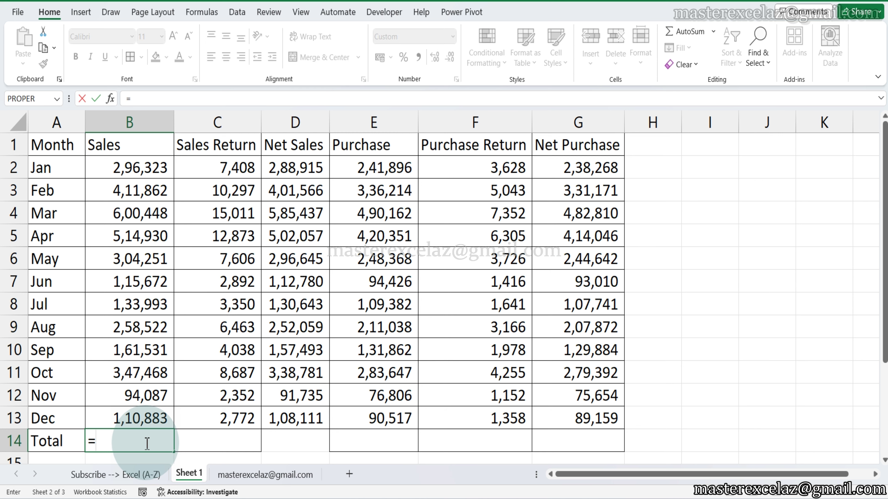
text(sum)
key(Tab)
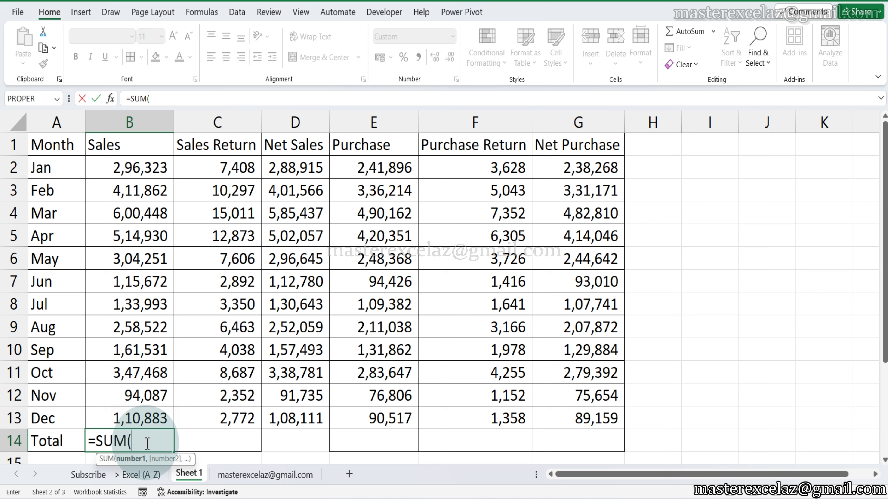
text(sal)
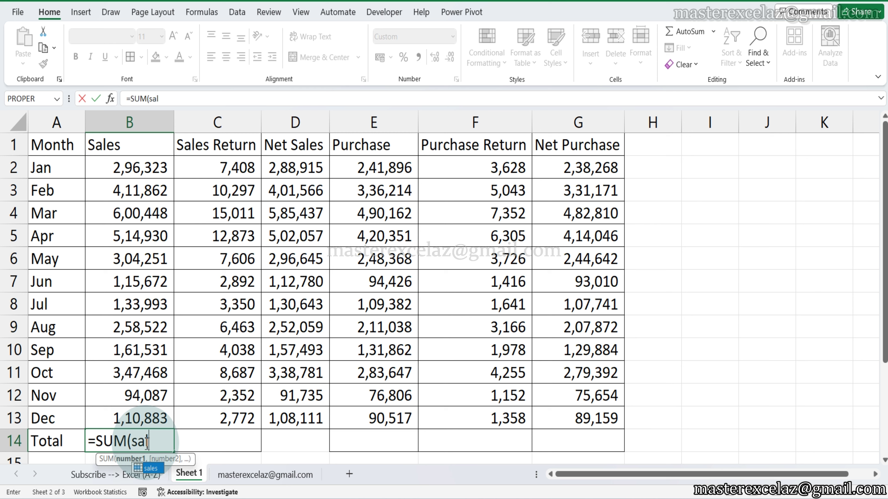
key(Tab)
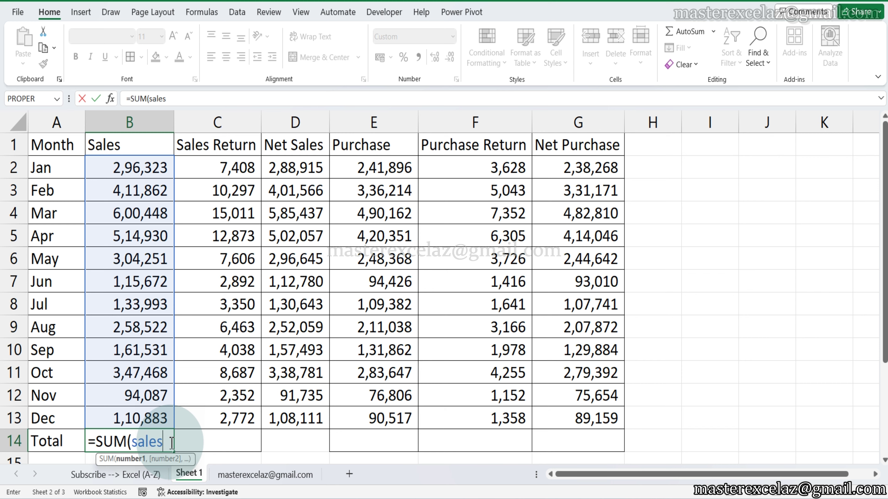
text())
key(Return)
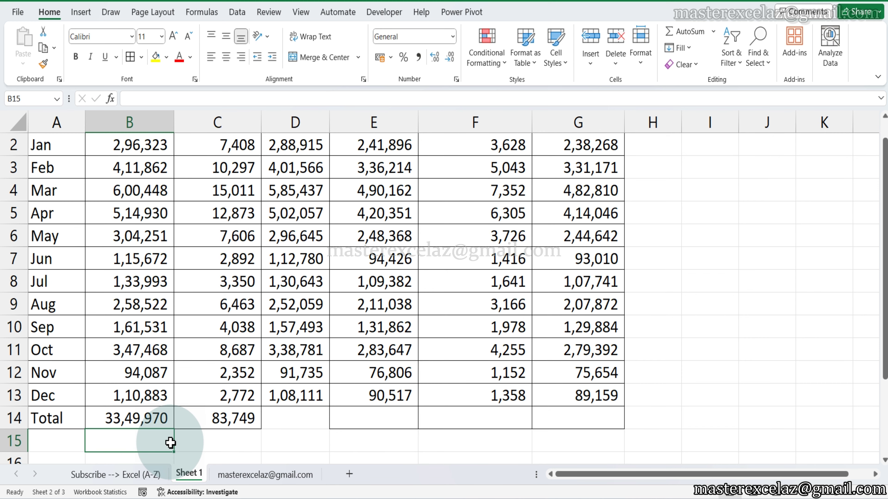
key(Up)
Replace the old C14 total with =SUM(SR), giving Sales Return total 83,749
key(Right)
key(F2)
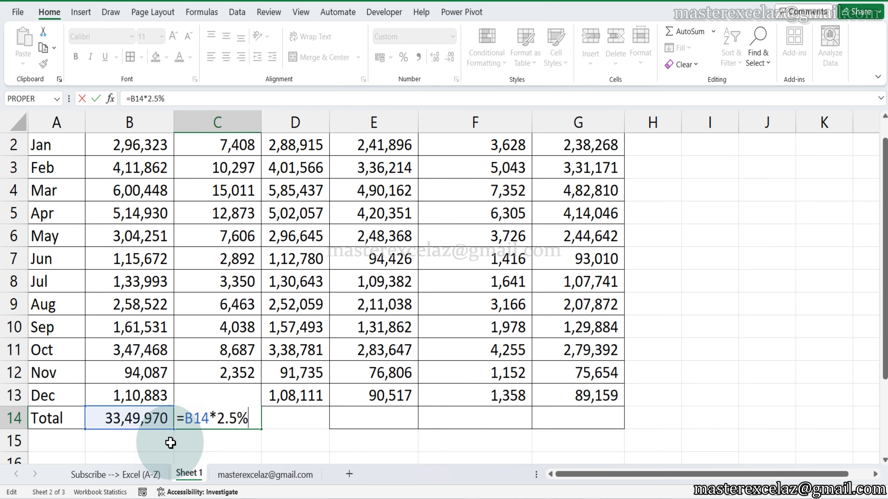
key(ctrl+Return)
key(Delete)
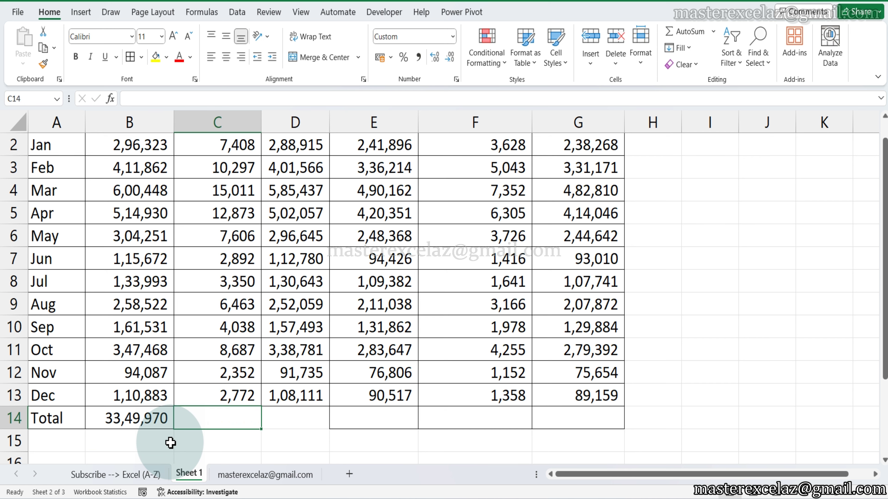
text(=sum)
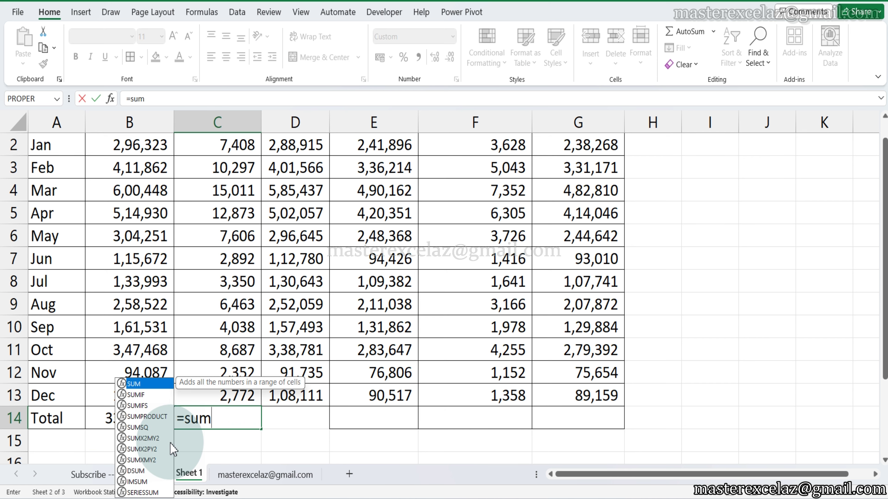
key(Tab)
text(s)
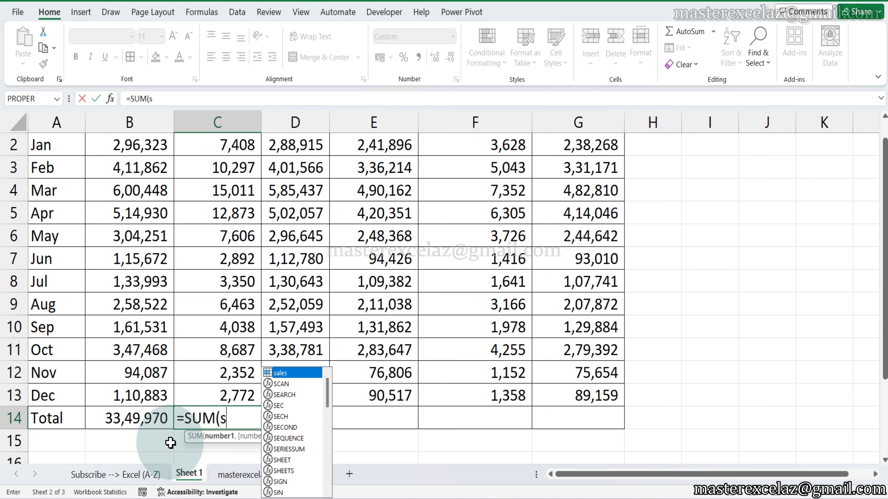
text(r)
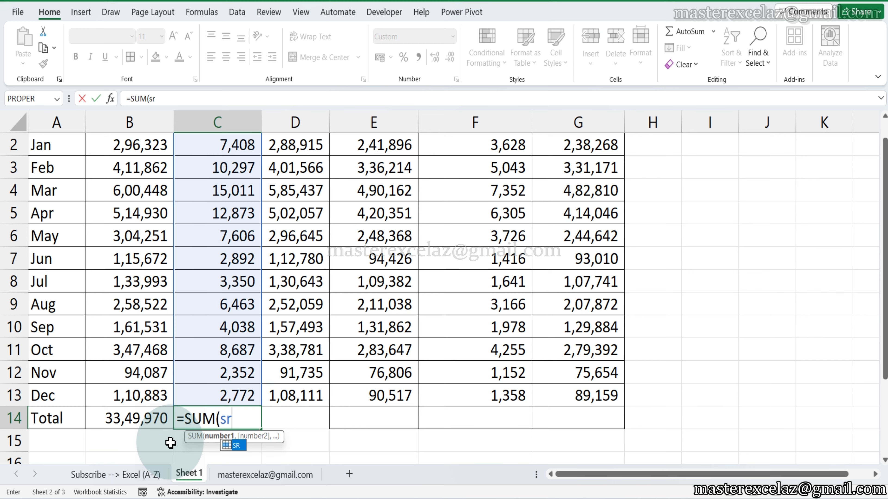
scroll(170, 443, up, 1)
key(Tab)
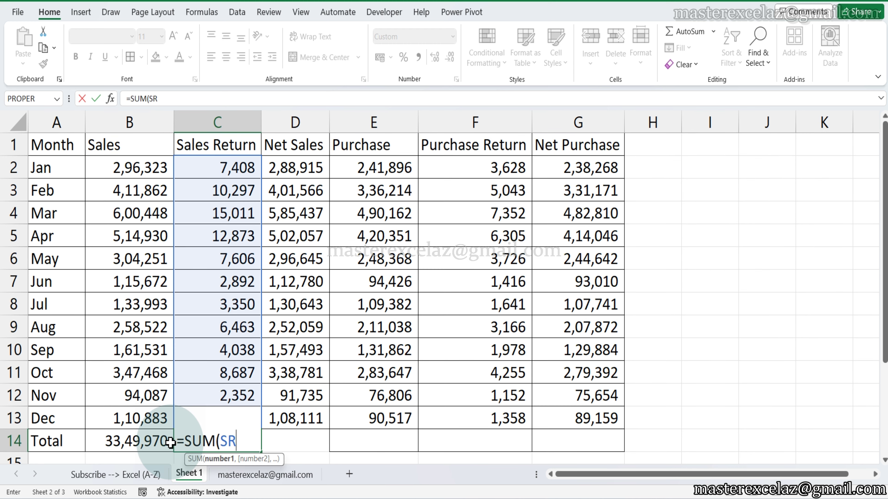
text())
key(Tab)
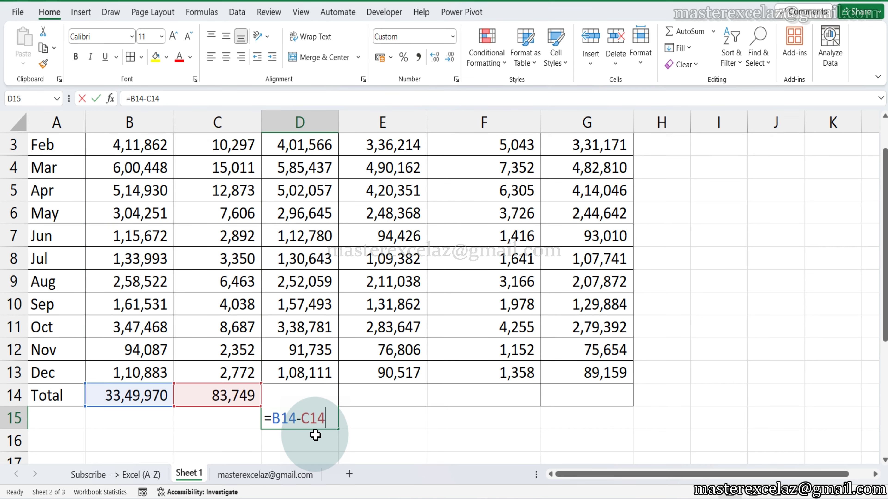
Commit the Net Sales total =B14-C14 showing 32,66,220, then return to the table's top
key(Return)
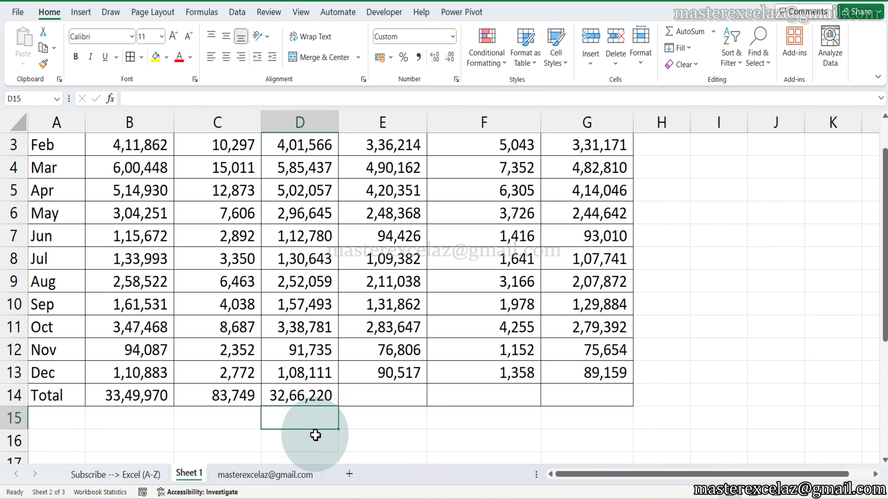
key(ctrl+Up)
key(ctrl+Up)
key(Down)
key(Right)
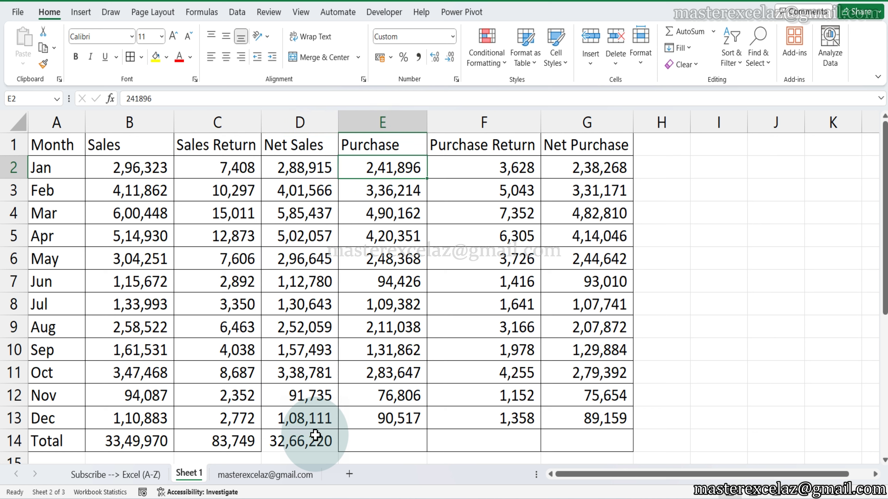
Enter =SUM(purchase) in E14 for the Purchase total 27,34,669
key(ctrl+Down)
key(Down)
text(=)
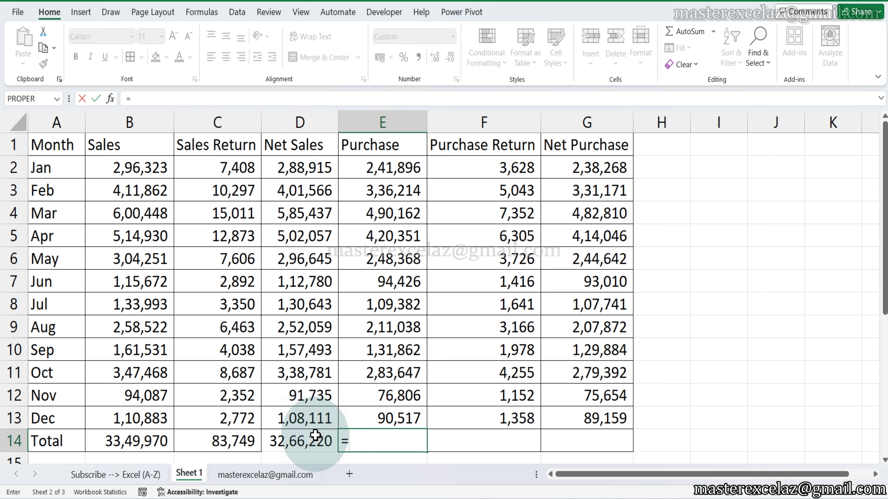
text(p)
key(BackSpace)
text(s)
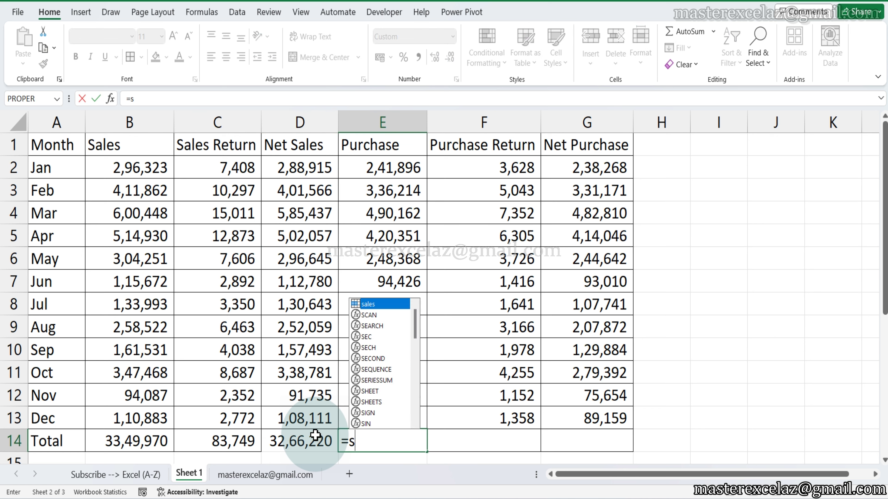
text(um)
key(Tab)
text(pur)
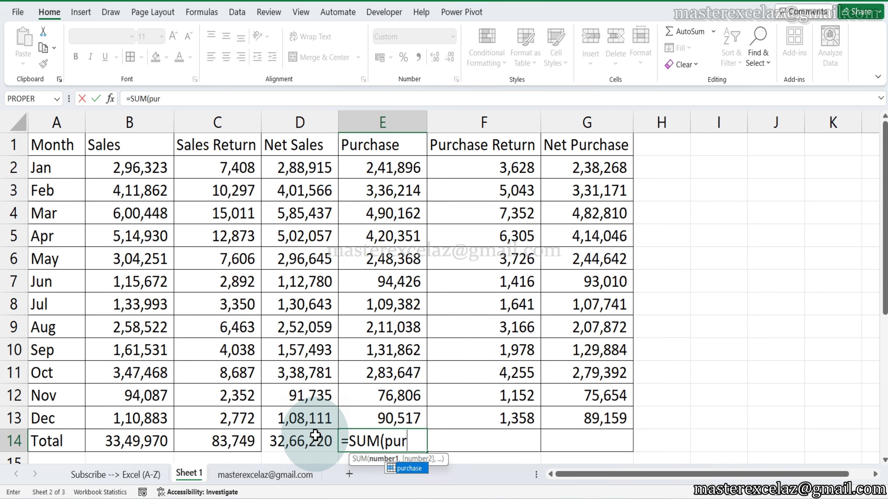
key(Tab)
key(Return)
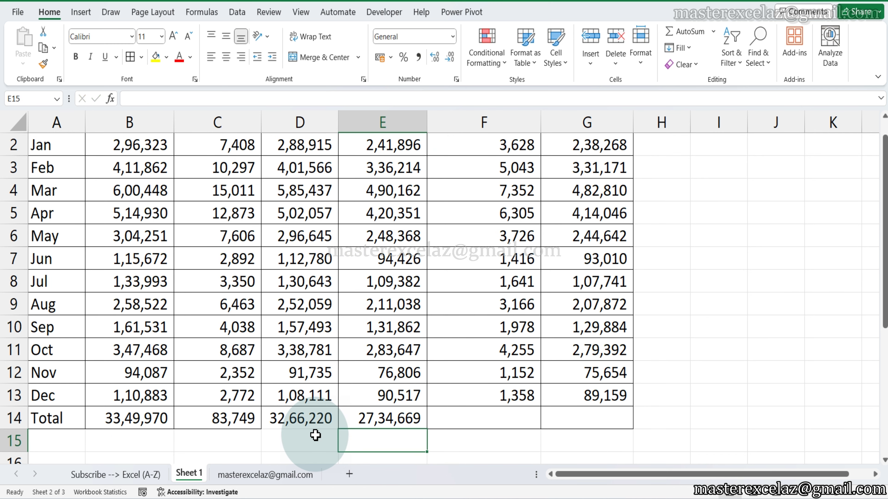
Enter =SUM(PR) in F14 for the Purchase Return total 41,020
key(Up)
key(Right)
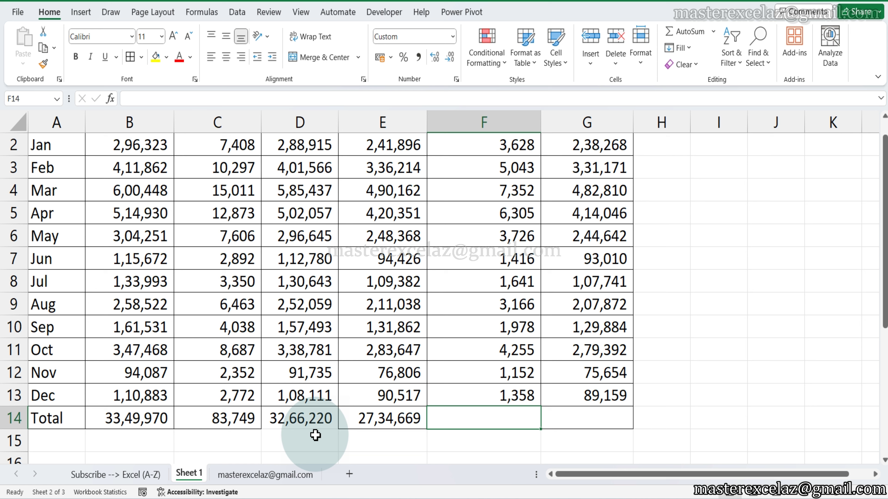
text(=sum)
key(Tab)
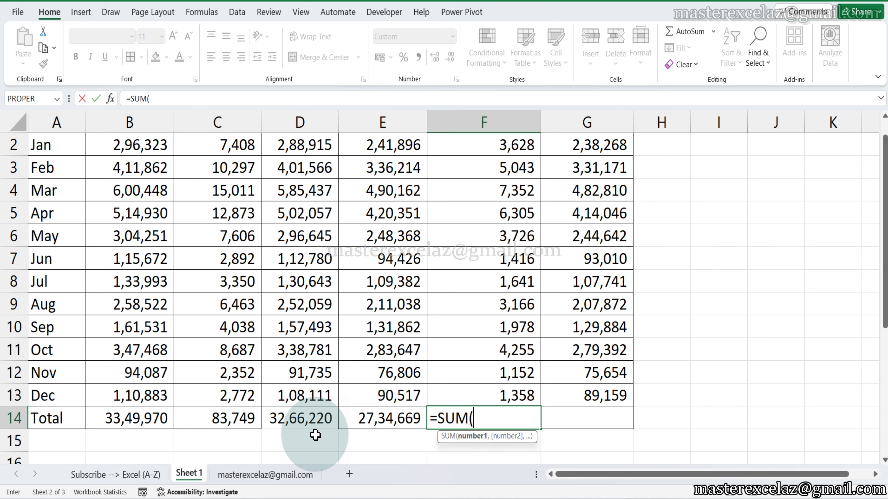
text(pr)
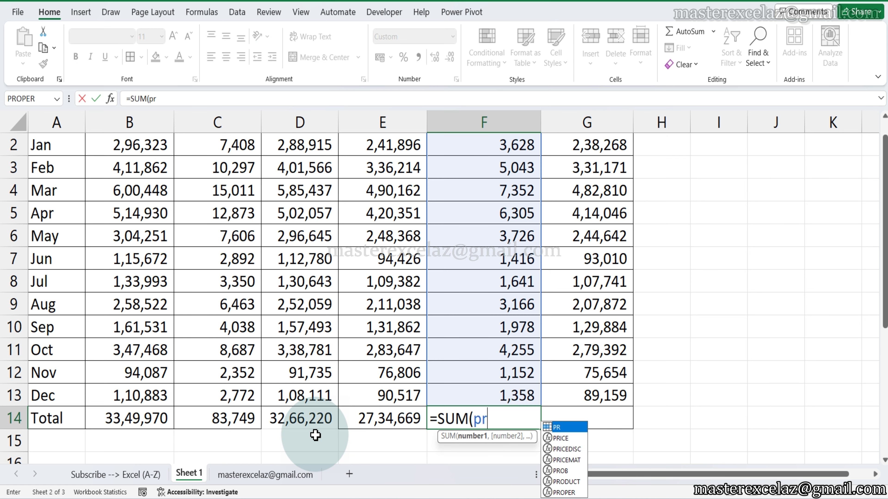
key(Tab)
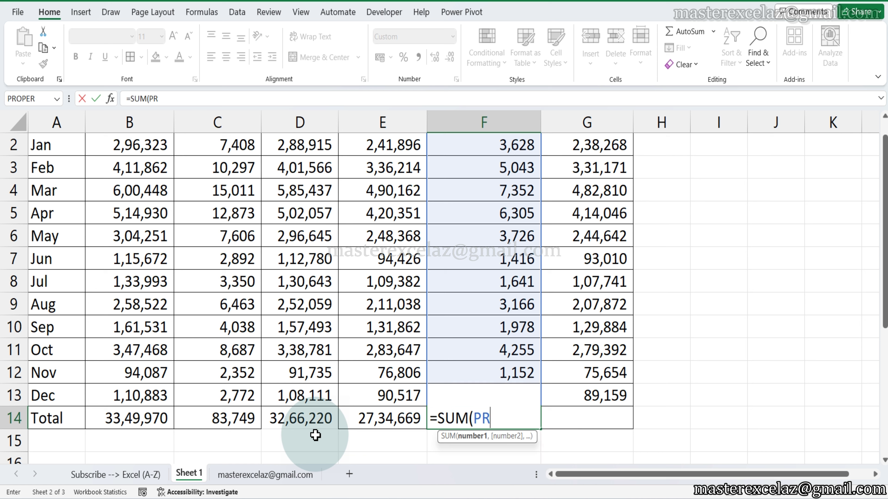
key(Return)
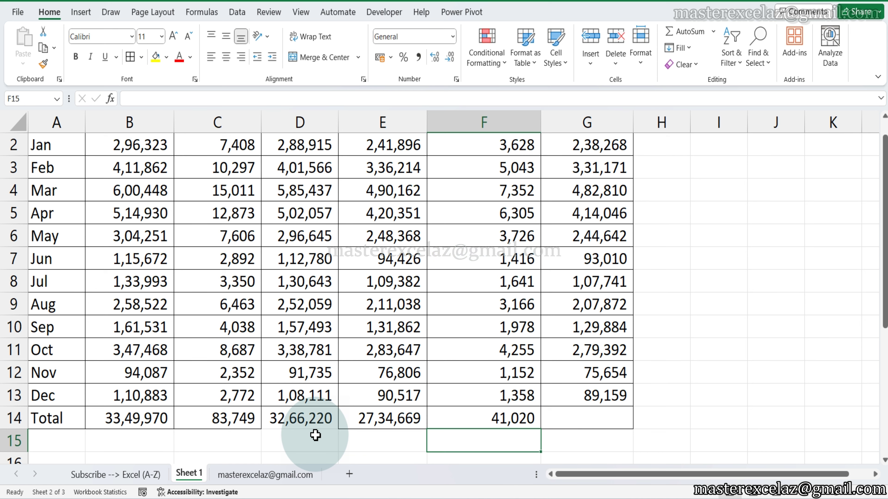
key(Up)
Enter =SUM(purchase-PR) in G14 for the Net Purchase total 26,93,649
key(Right)
text(=)
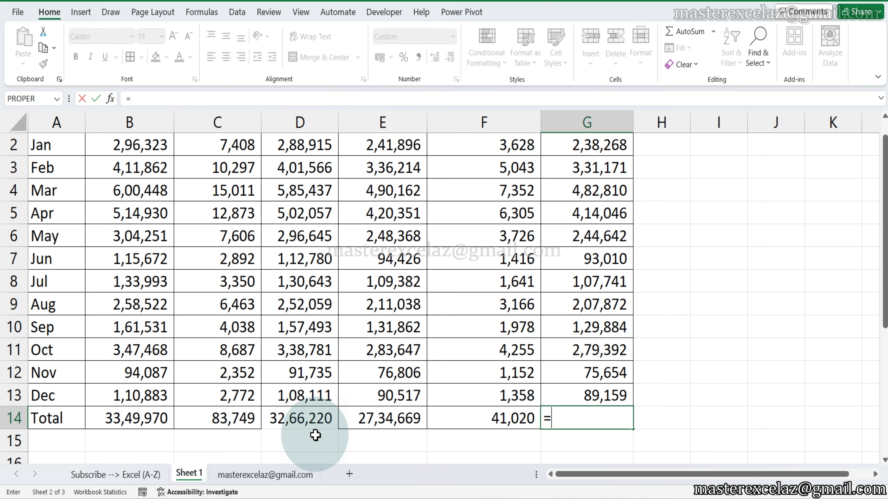
text(sum)
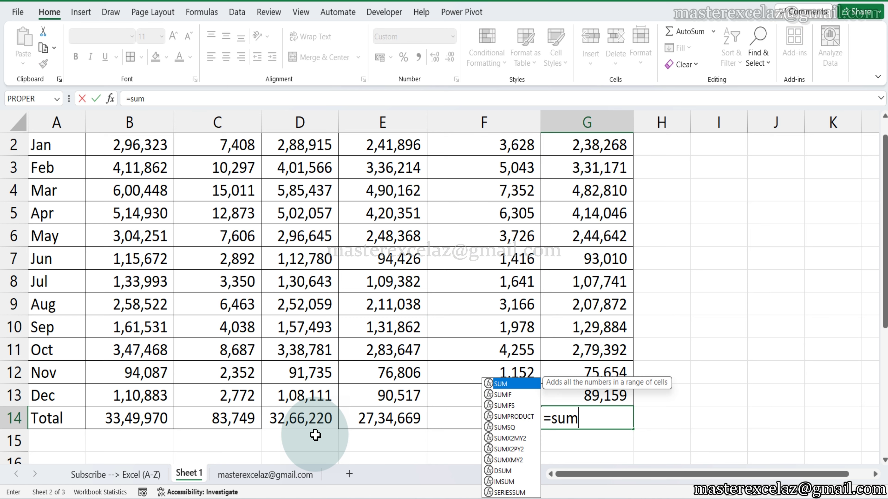
key(Tab)
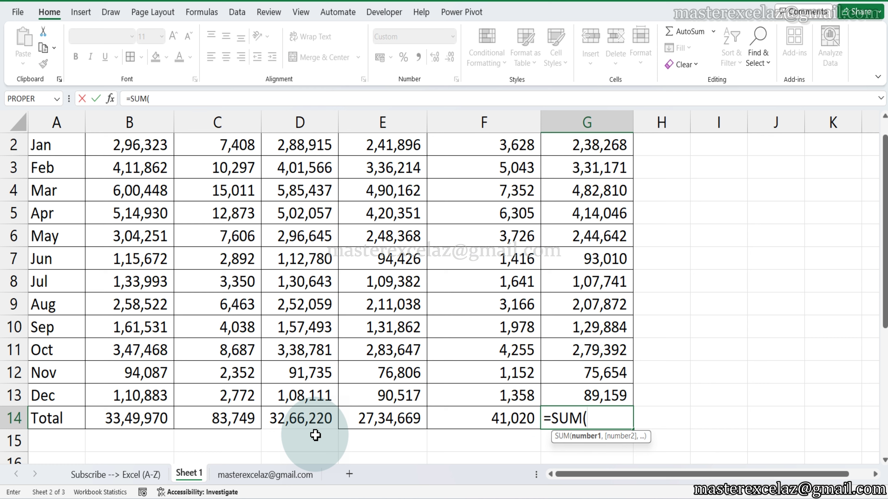
text(p)
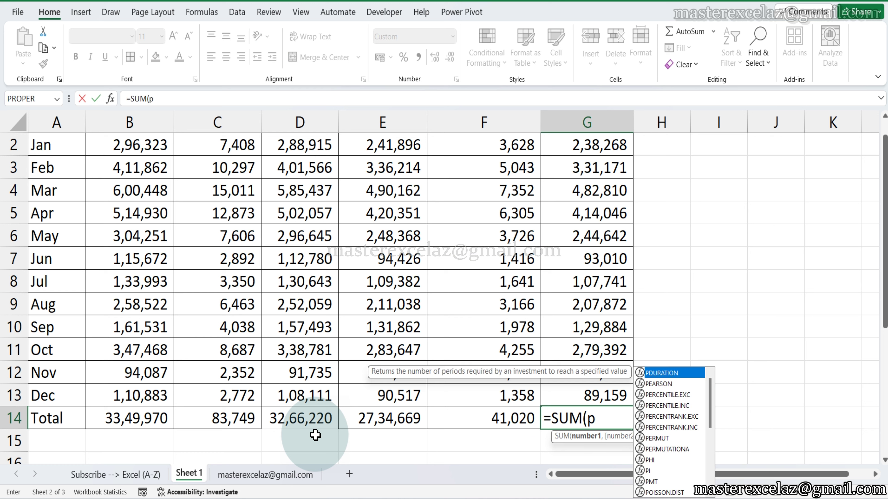
text(r)
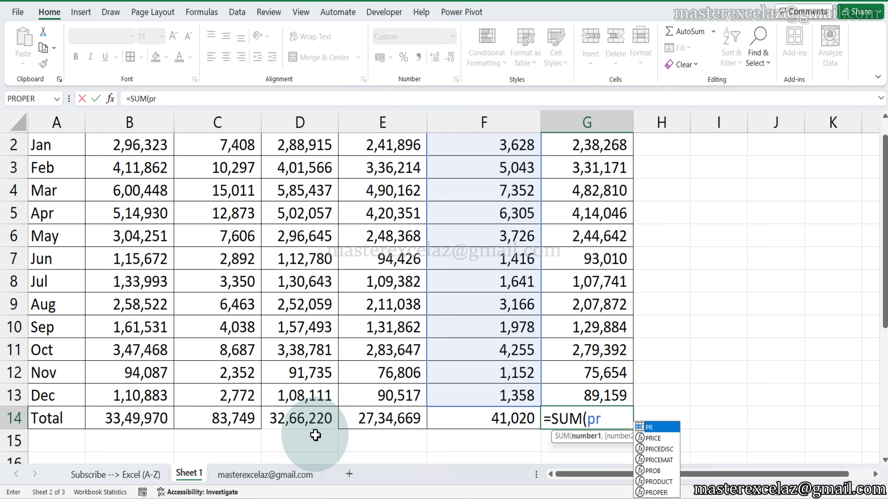
key(BackSpace)
text(u)
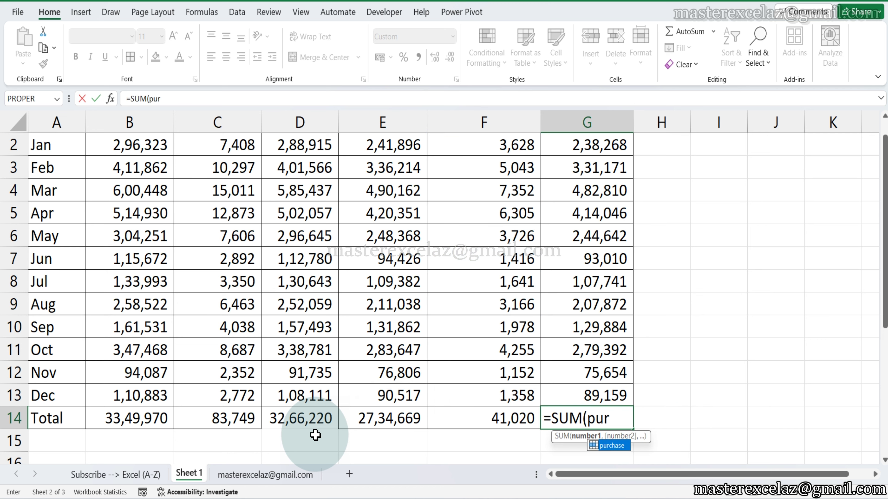
key(Tab)
text(-)
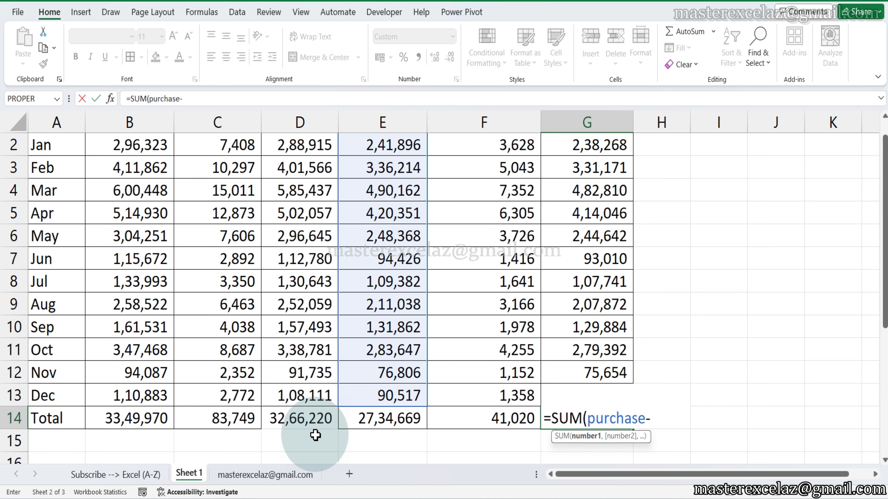
text(pr)
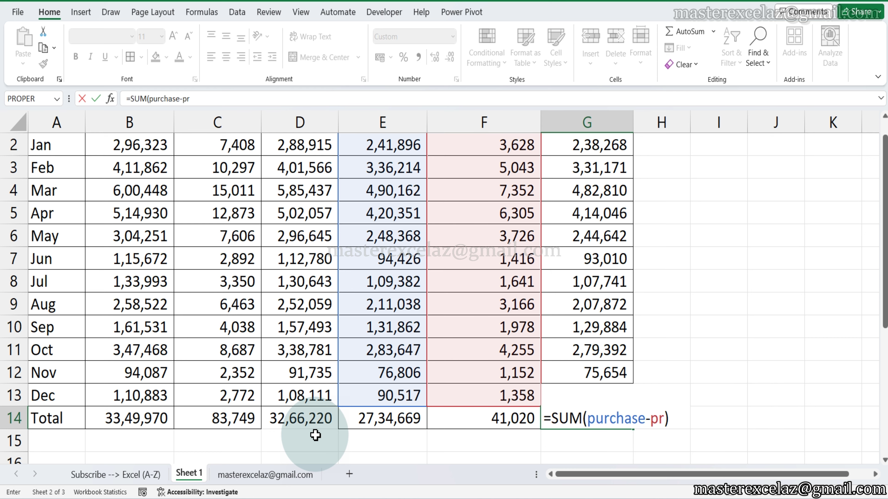
key(Return)
Review G14's formula, then start a check formula =E14-G14 in G15
key(Up)
key(F2)
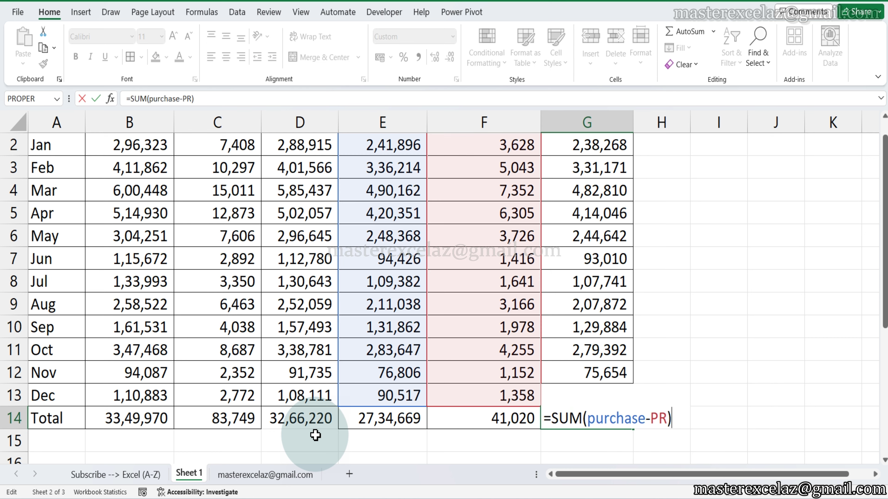
key(Escape)
key(Down)
text(=)
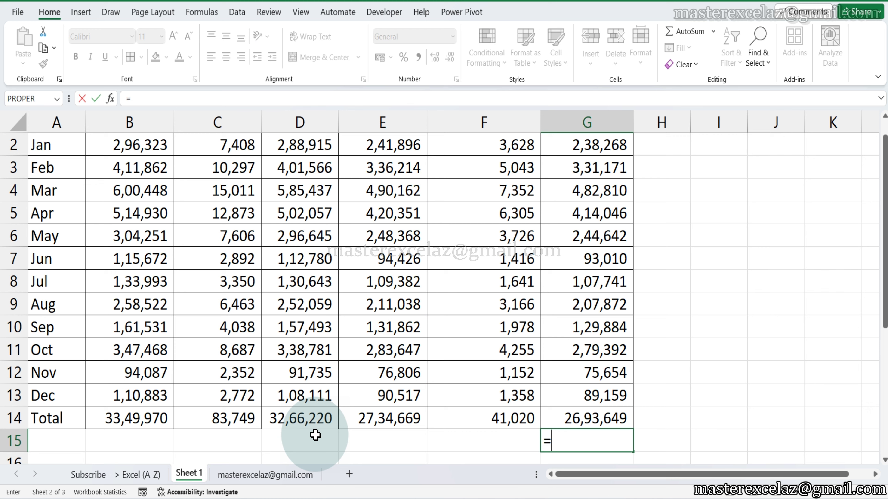
key(Left)
key(Left)
key(Up)
text(-)
key(Up)
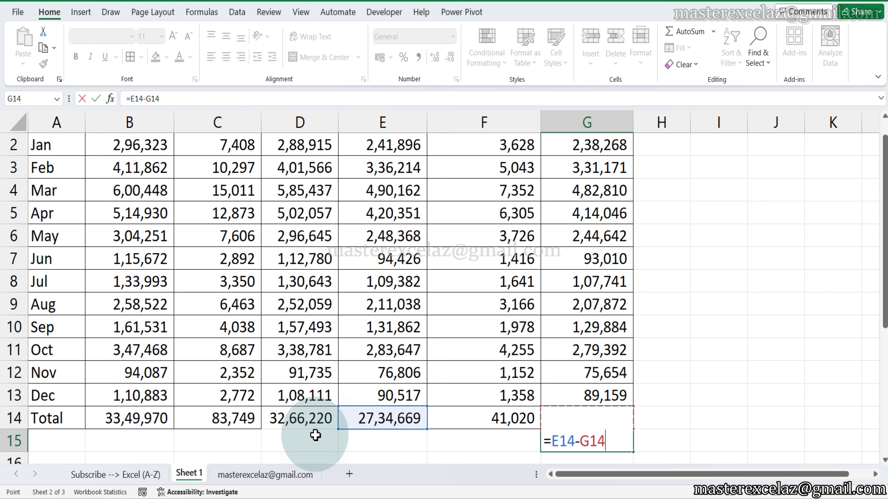
key(Left)
key(Return)
key(Up)
key(F2)
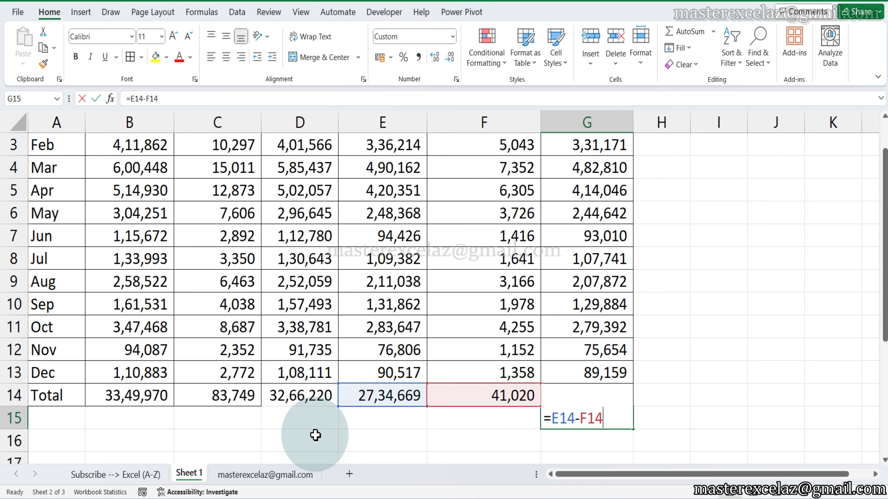
key(ctrl+Return)
key(Delete)
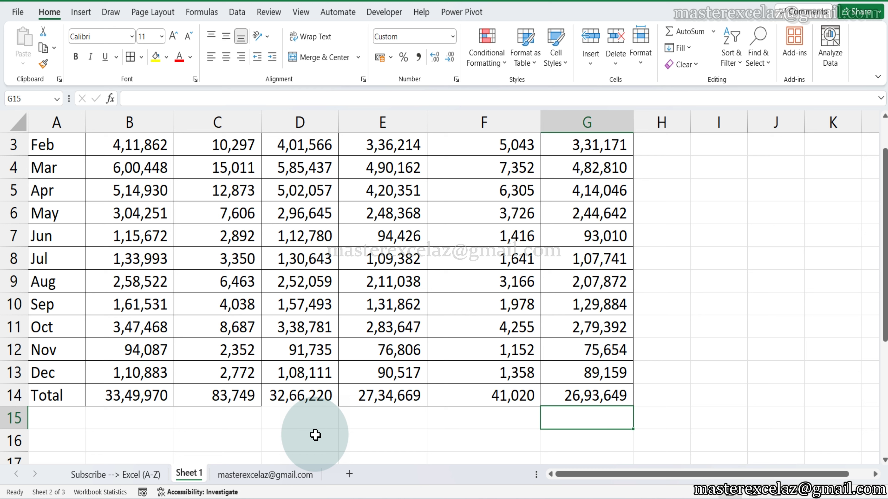
text(=SUM()
key(Up)
key(Up)
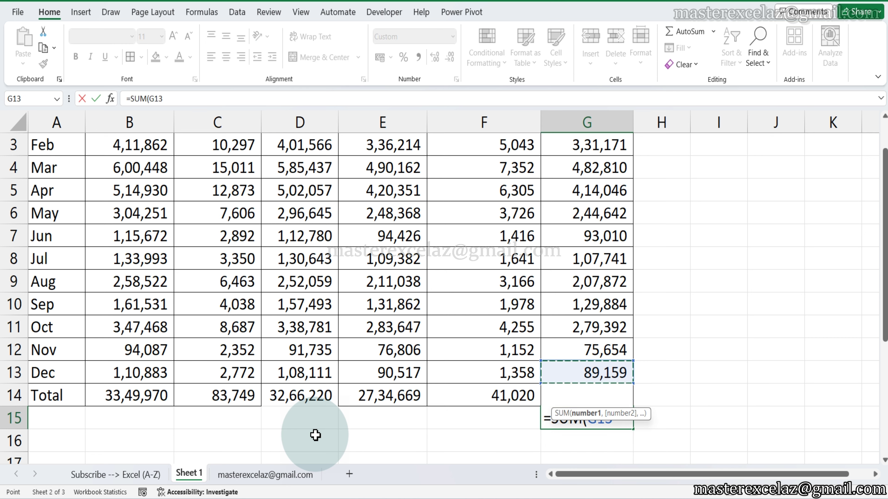
key(ctrl+shift+Up)
key(Down)
key(Return)
key(Up)
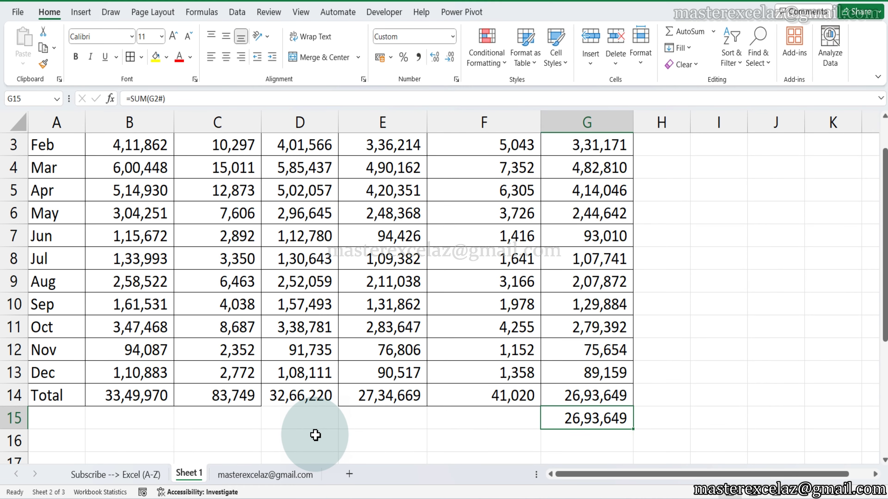
key(Up)
key(F2)
key(Return)
key(F2)
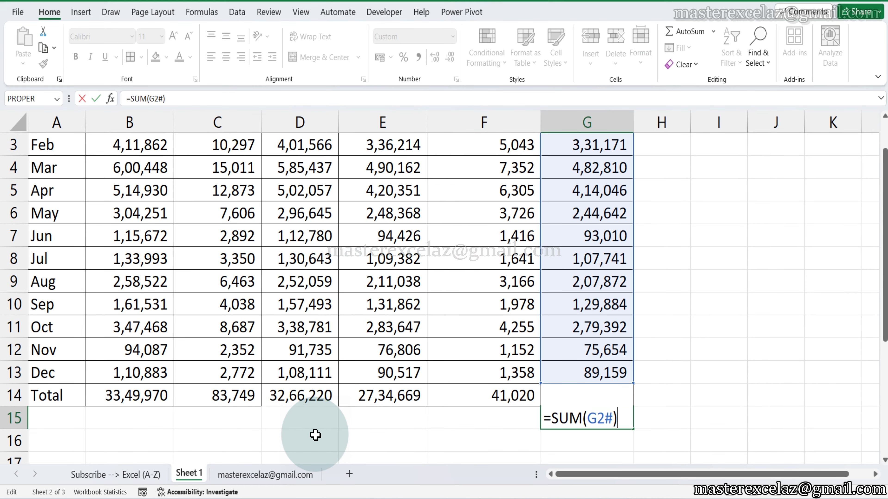
key(Escape)
key(Delete)
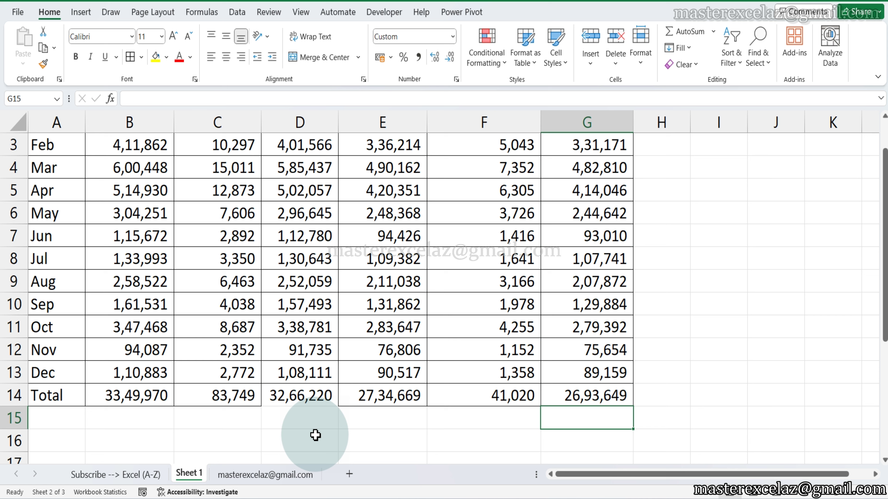
key(Up)
key(F2)
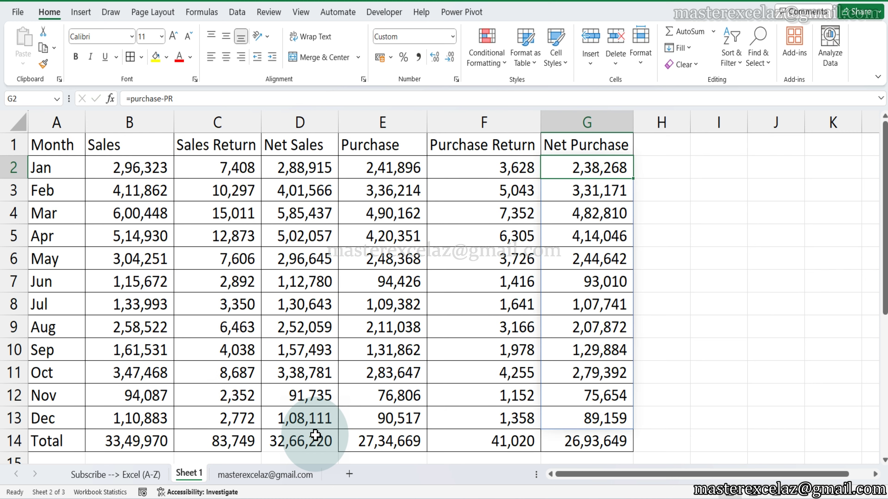
key(F2)
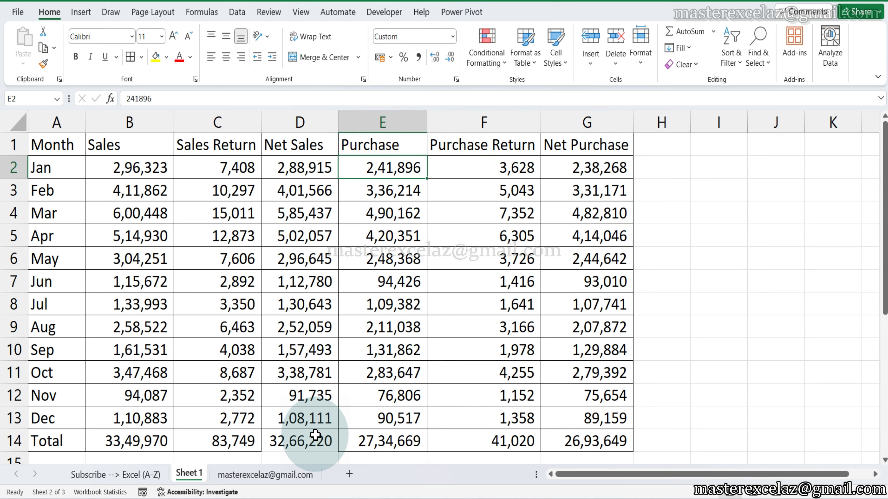
key(ctrl+Home)
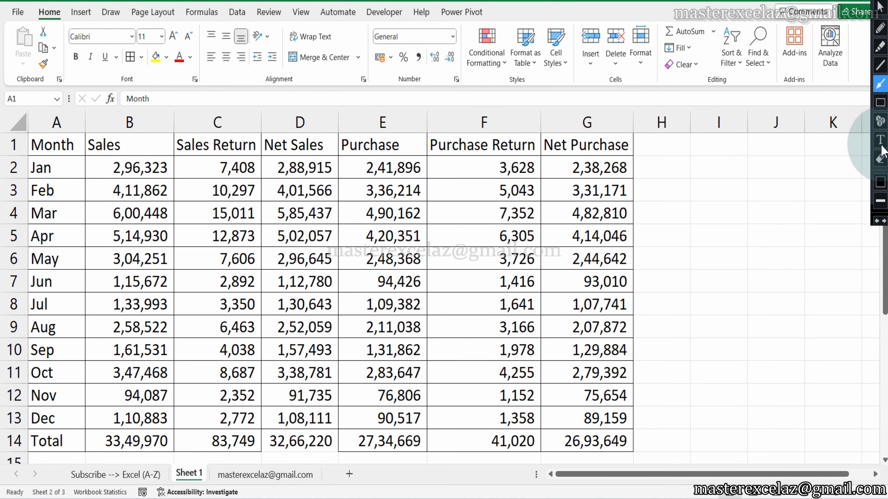
click(880, 46)
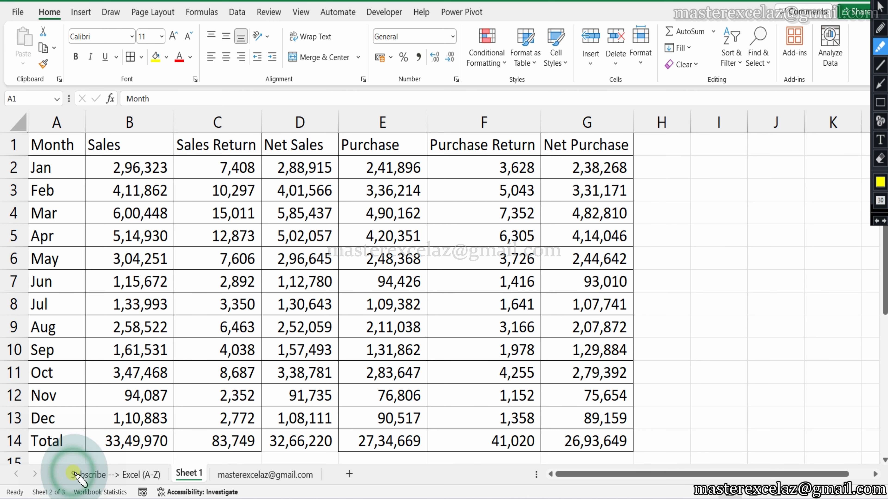
drag(72, 472, 159, 475)
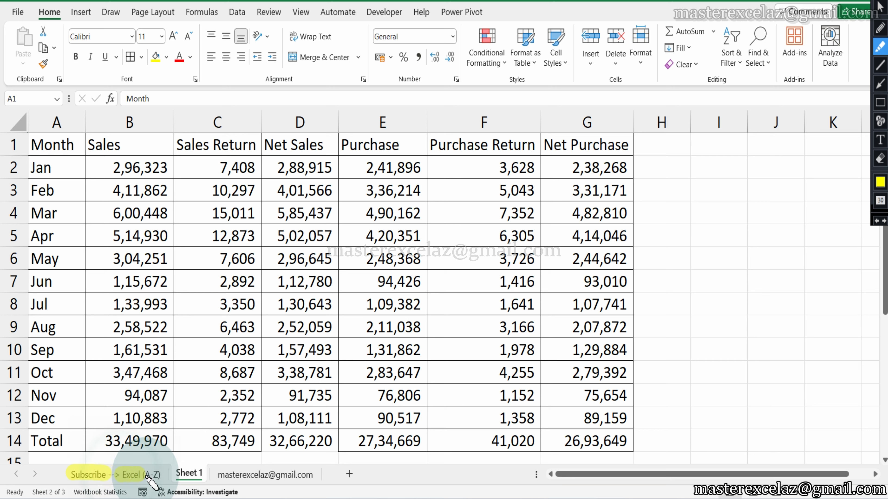
click(91, 476)
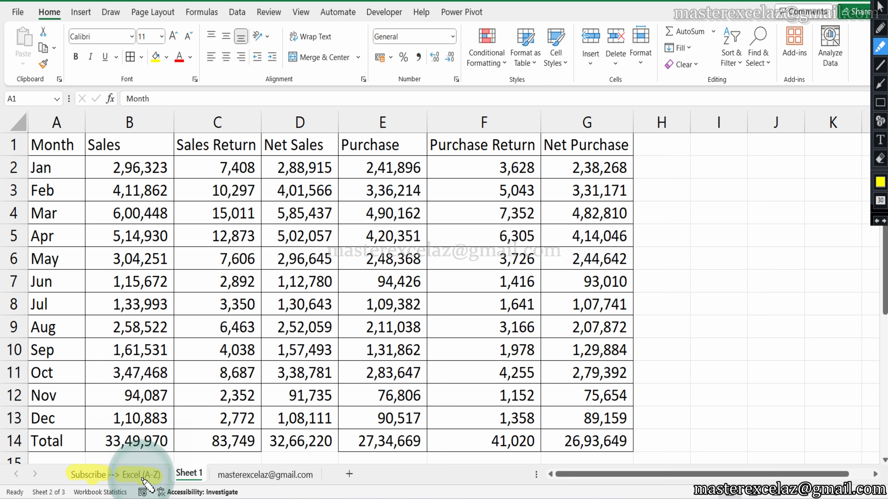
drag(219, 476, 300, 479)
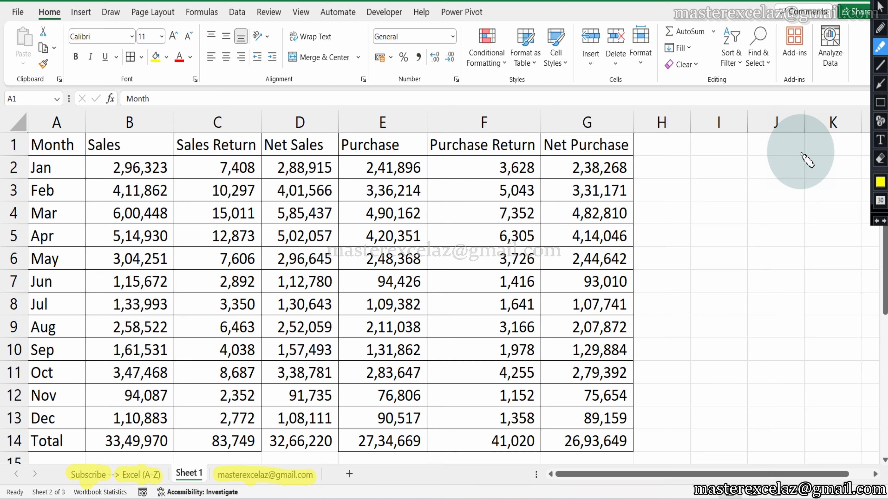
click(880, 6)
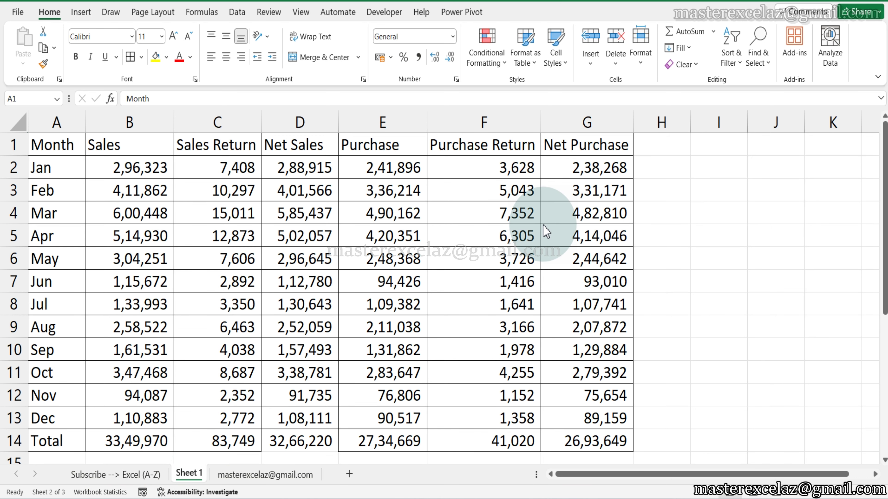